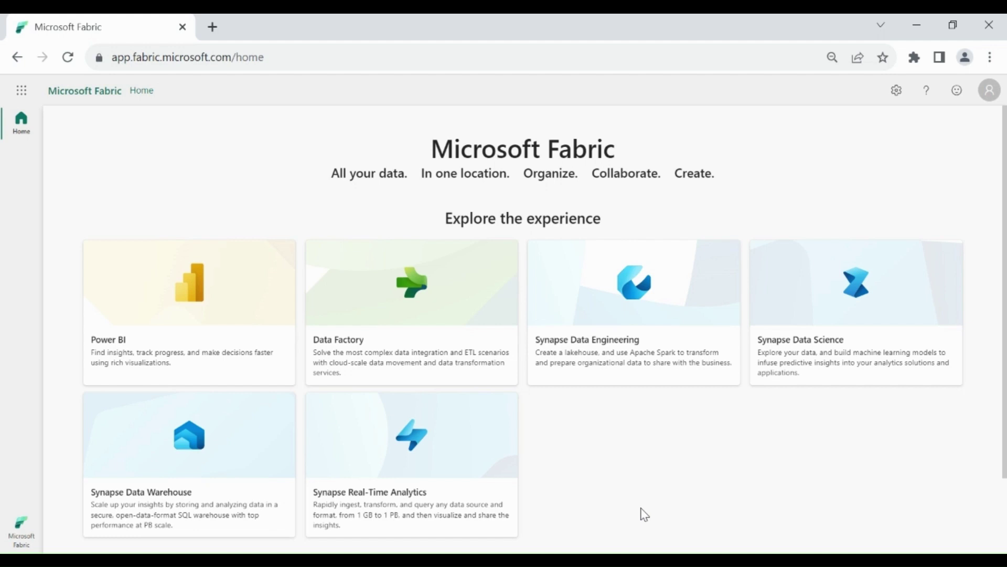
Step: Create an empty KQL database named KQL_Upload_Local_File under Synapse Real-Time Analytics
left_click(424, 461)
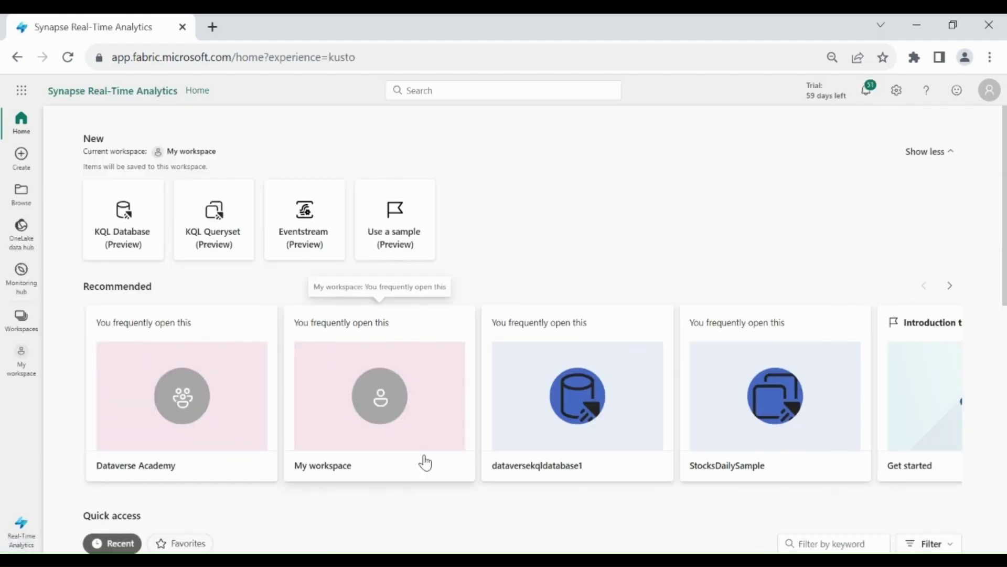
left_click(137, 207)
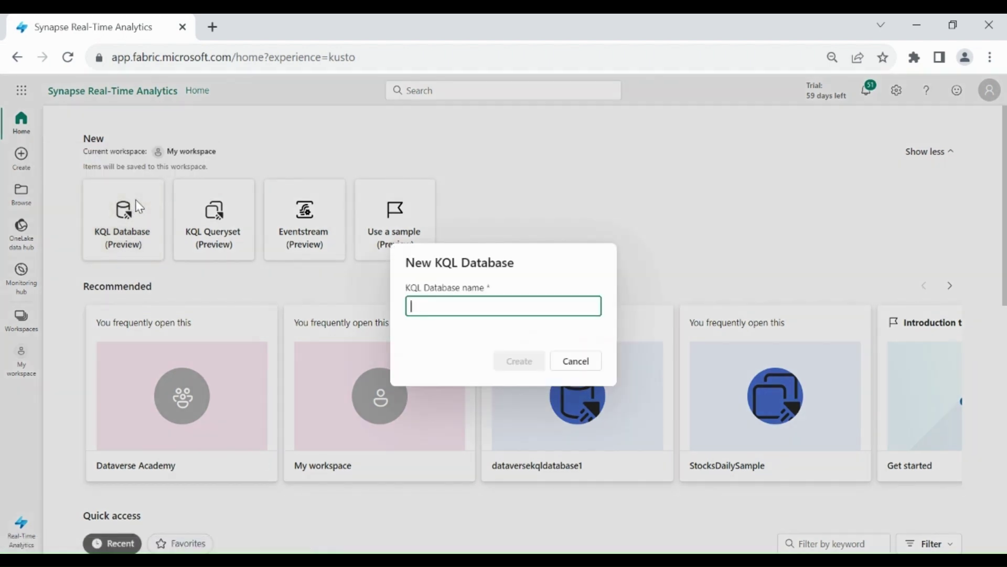
type("KQL_Upload_Local_File")
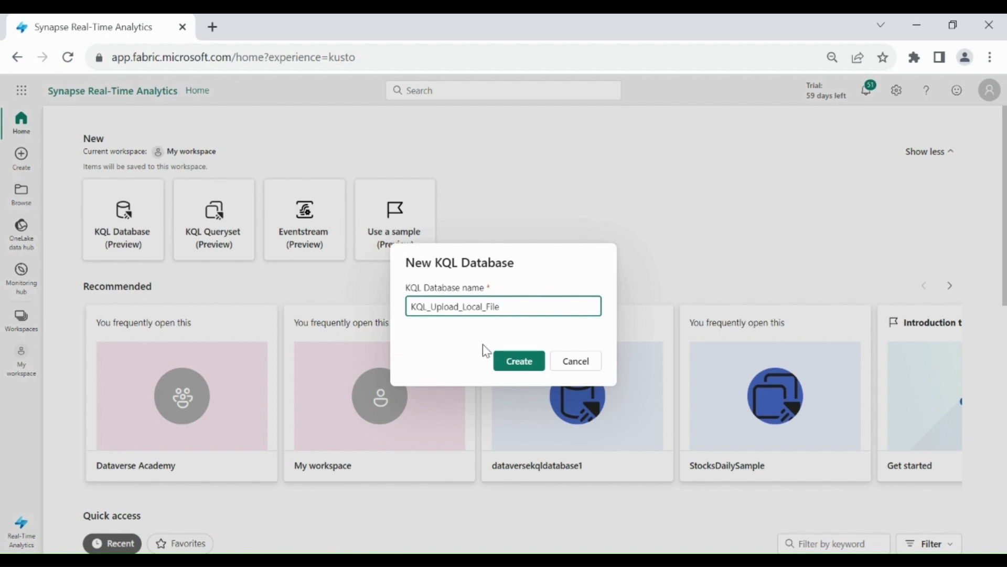
left_click(509, 367)
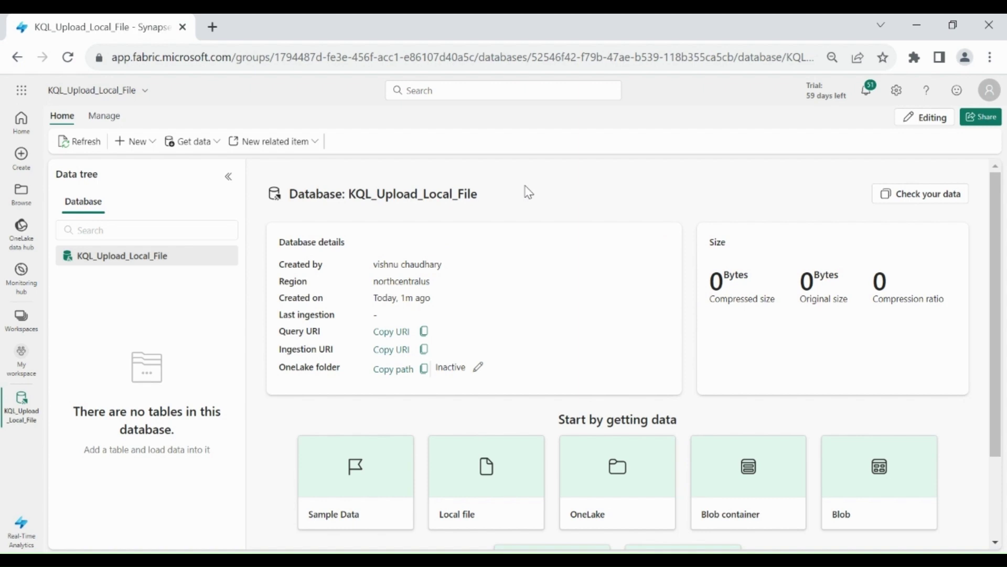
left_click_drag(996, 338, 1004, 395)
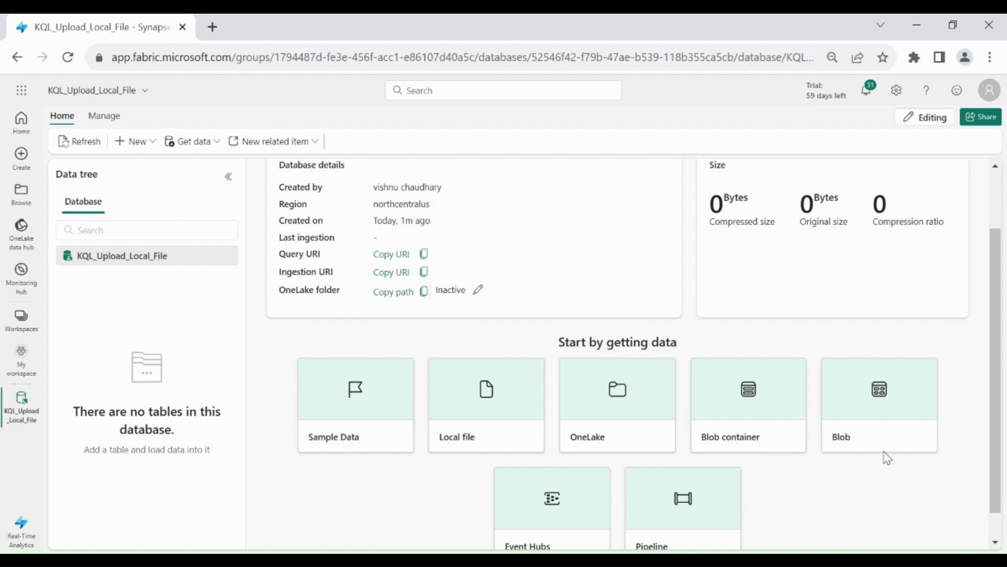
left_click(992, 527)
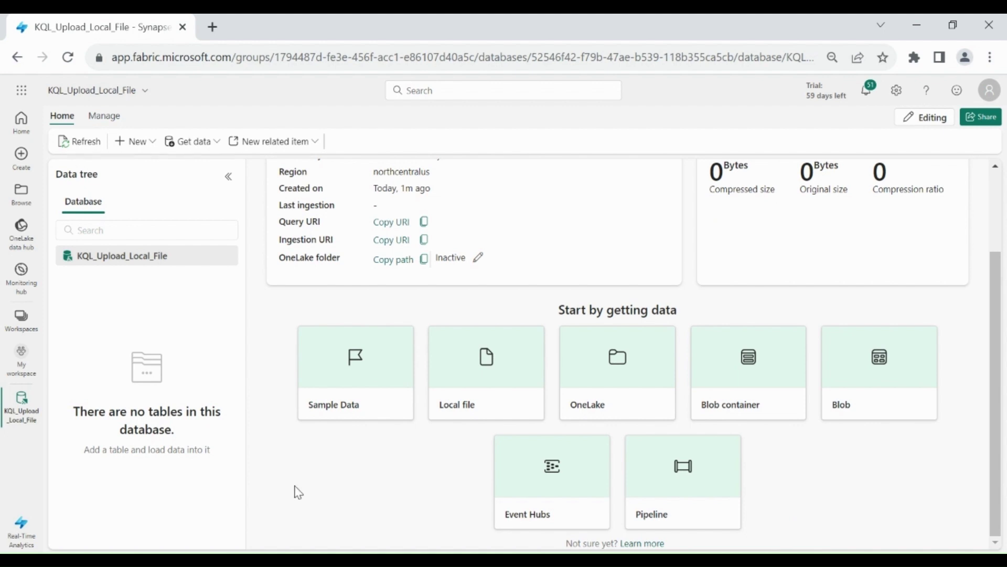
Step: Load a local file into new table Bank_Account, uploading completedacct.csv as the source
left_click(218, 143)
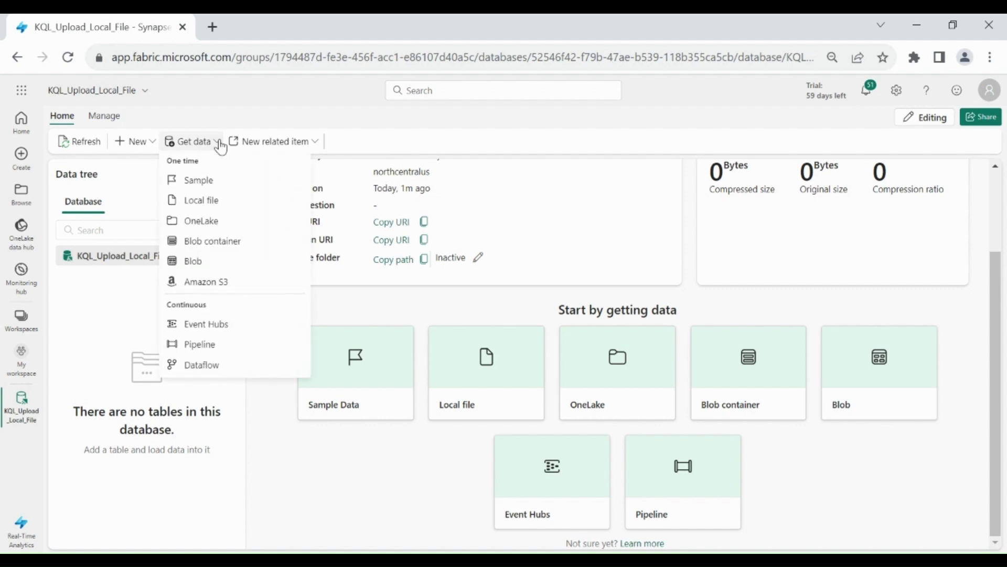
left_click(217, 201)
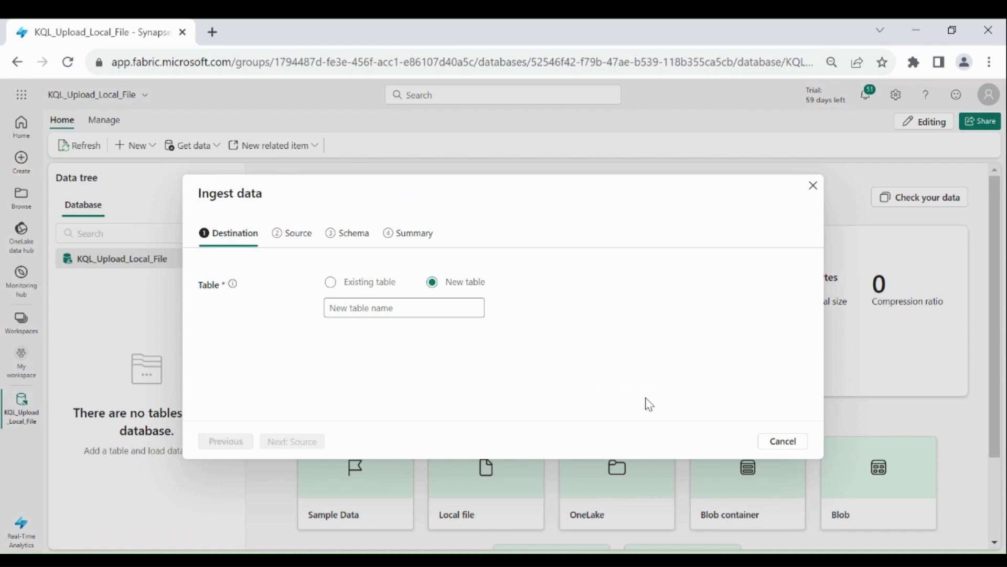
type("Bank_Account")
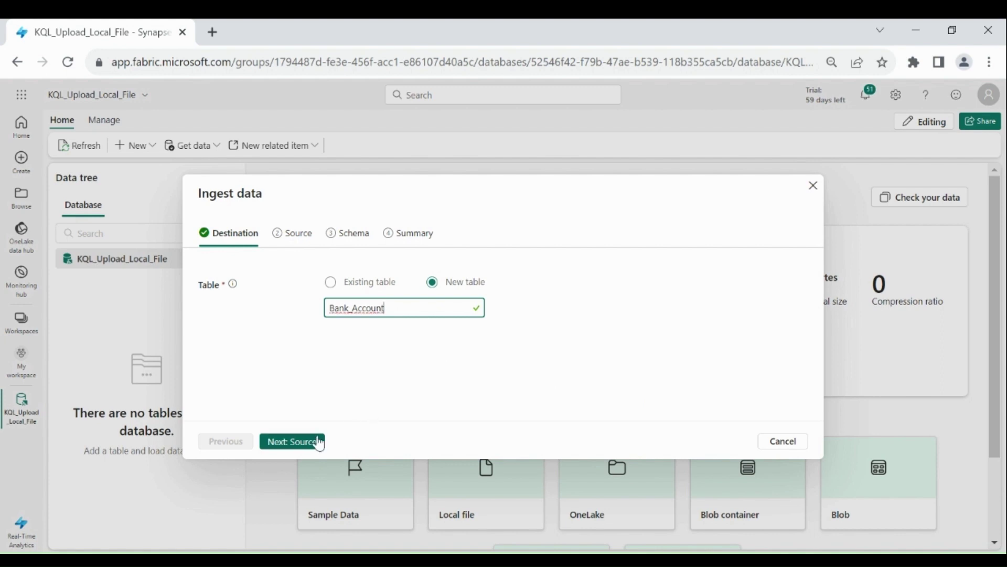
left_click(317, 441)
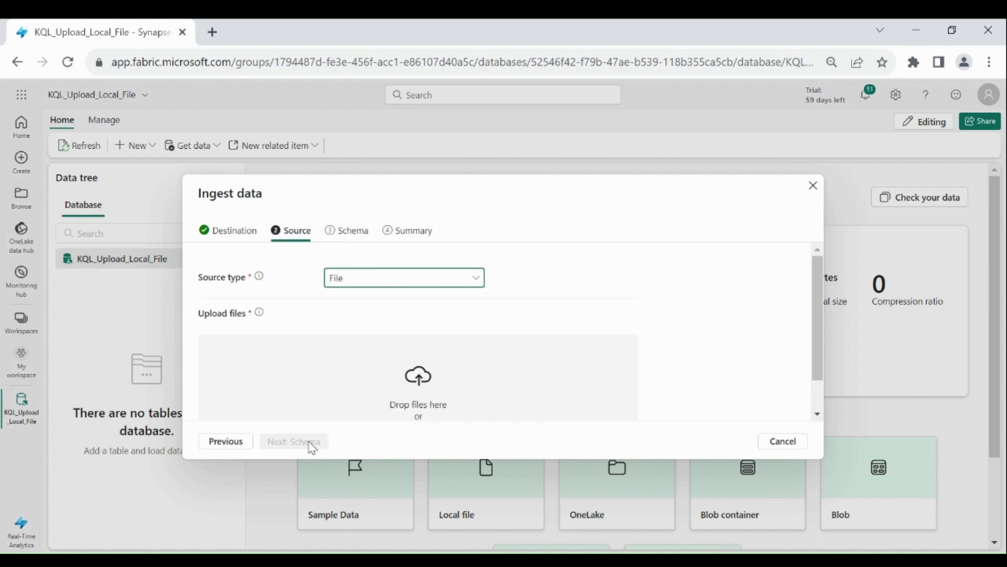
left_click(455, 382)
double_click(257, 202)
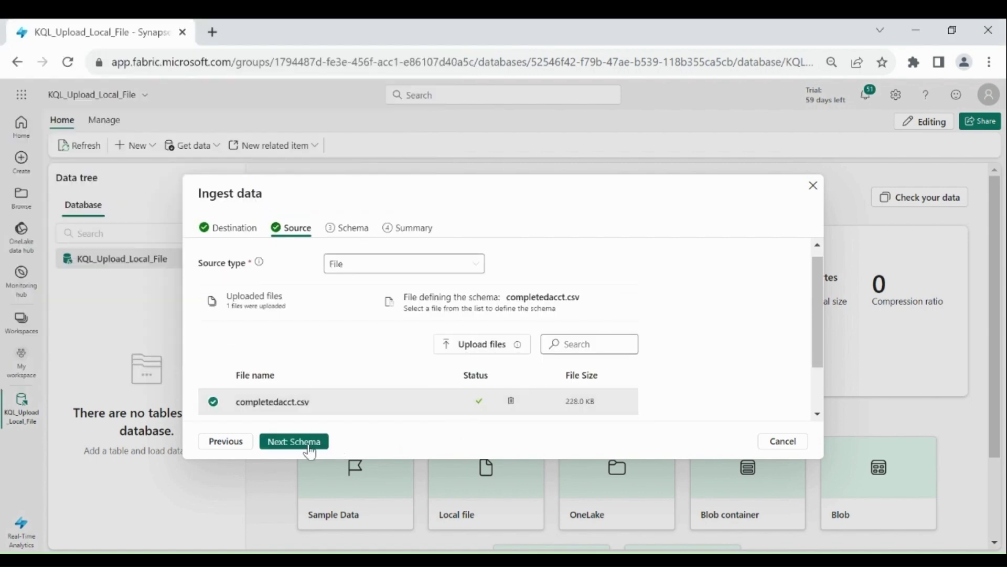
Step: On the schema step, keep CSV format and the Bank_Account_mapping mapping, reviewing the column preview
left_click(309, 450)
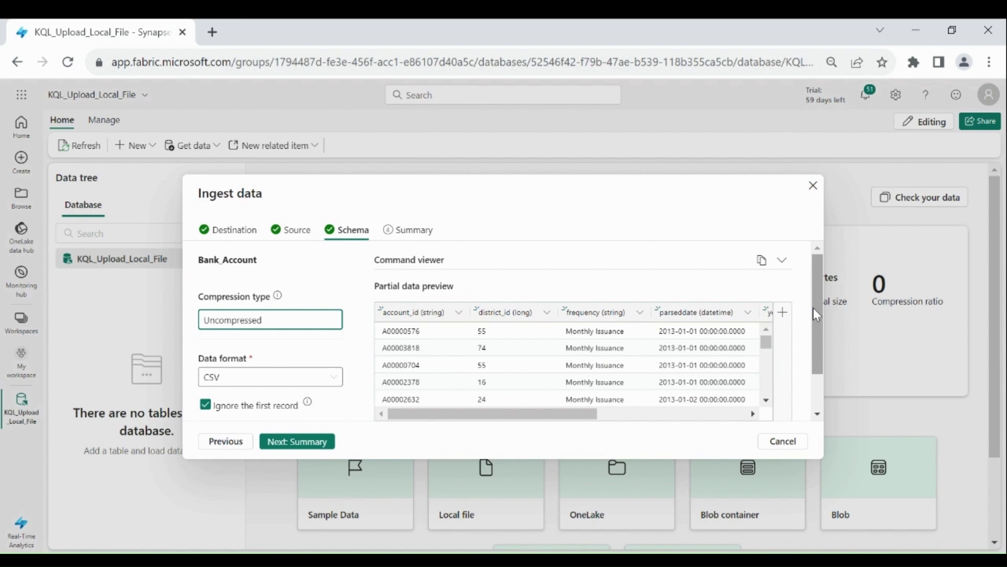
left_click_drag(813, 307, 817, 328)
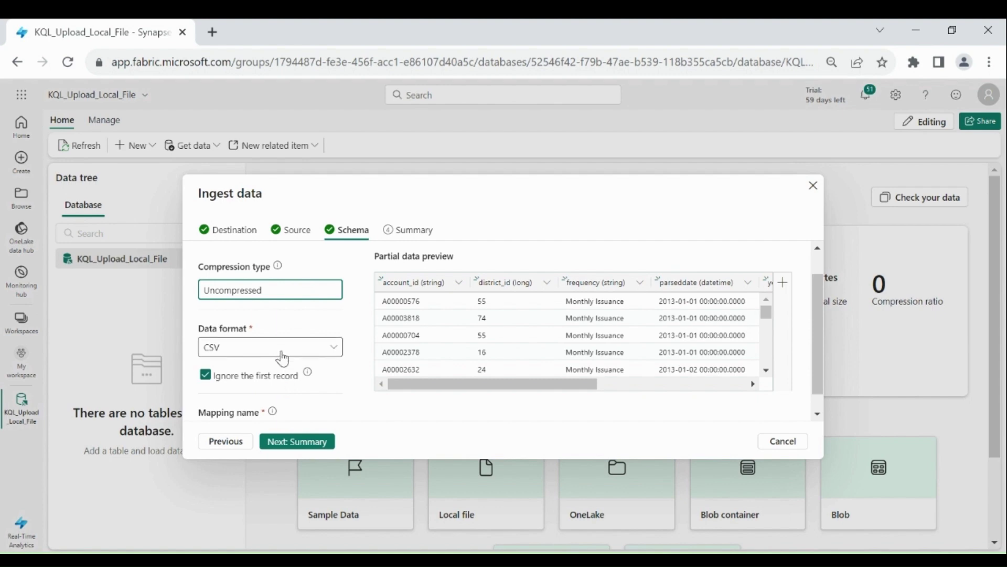
left_click(280, 350)
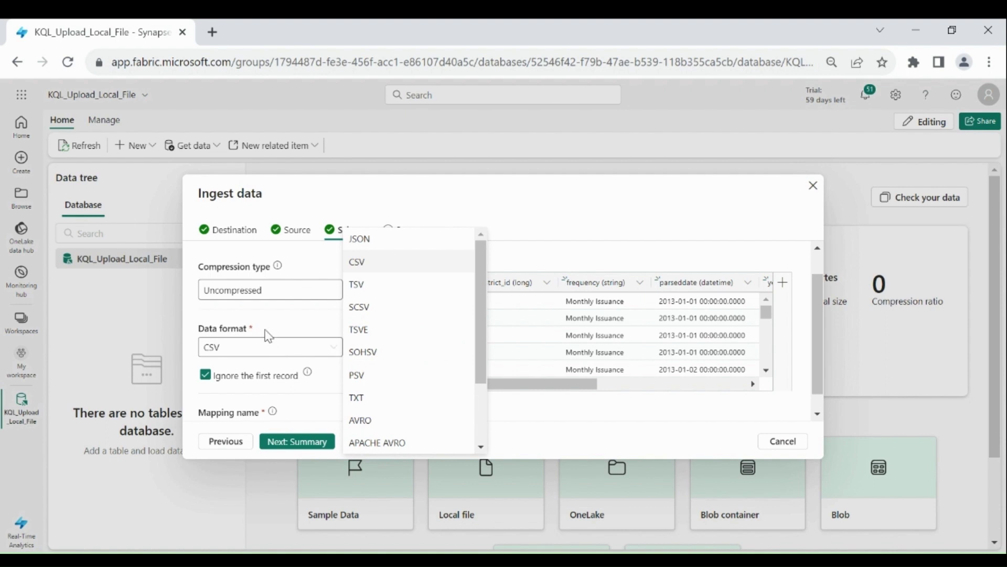
left_click(270, 345)
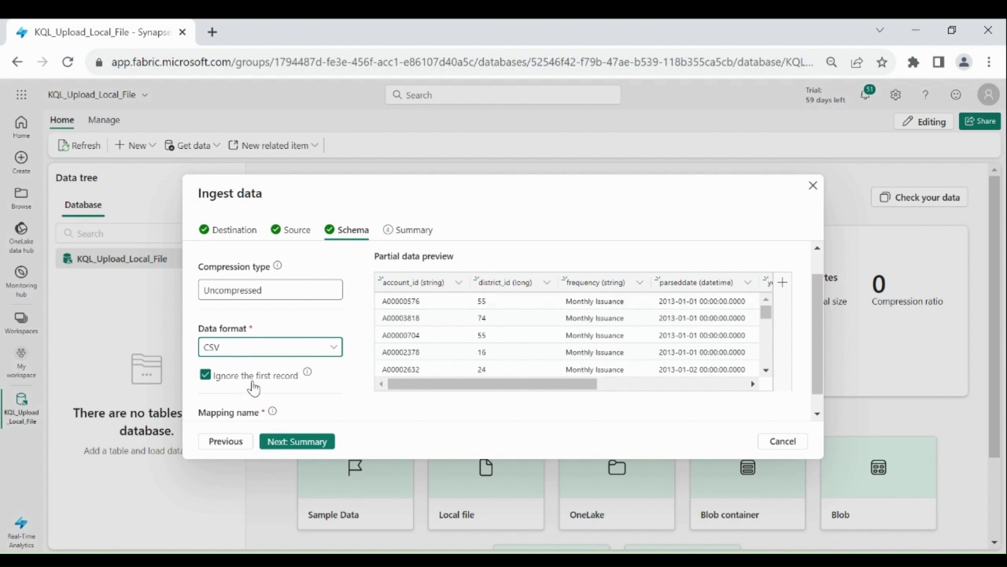
left_click_drag(817, 358, 820, 391)
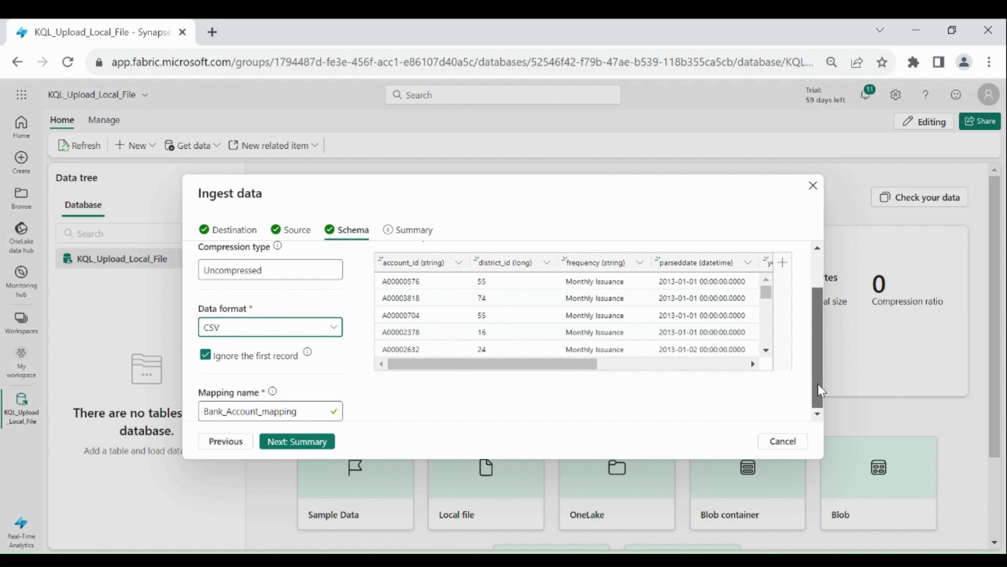
Step: Ingest completedacct.csv into Bank_Account, review the preview, and close the completed summary
left_click(321, 450)
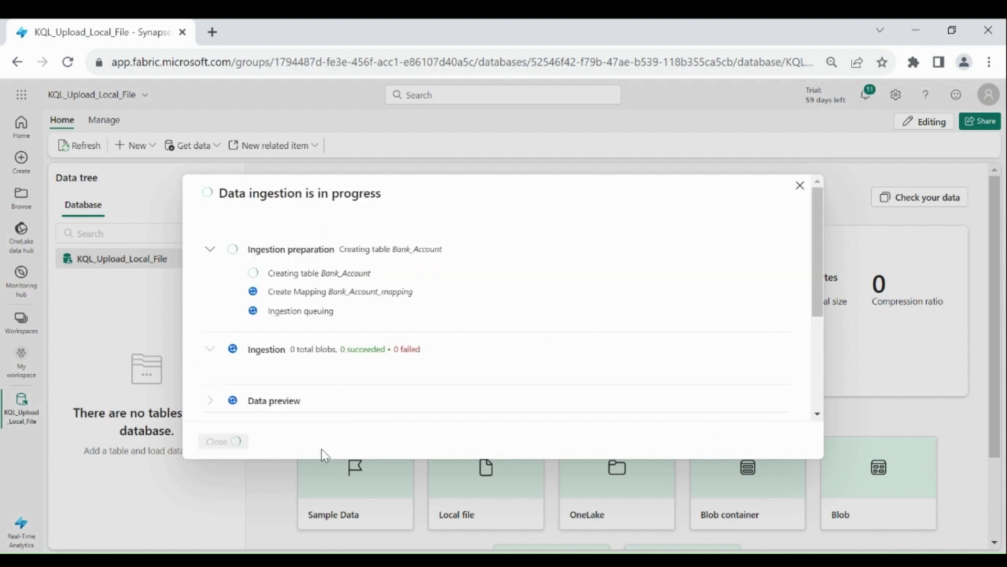
left_click_drag(820, 331, 824, 299)
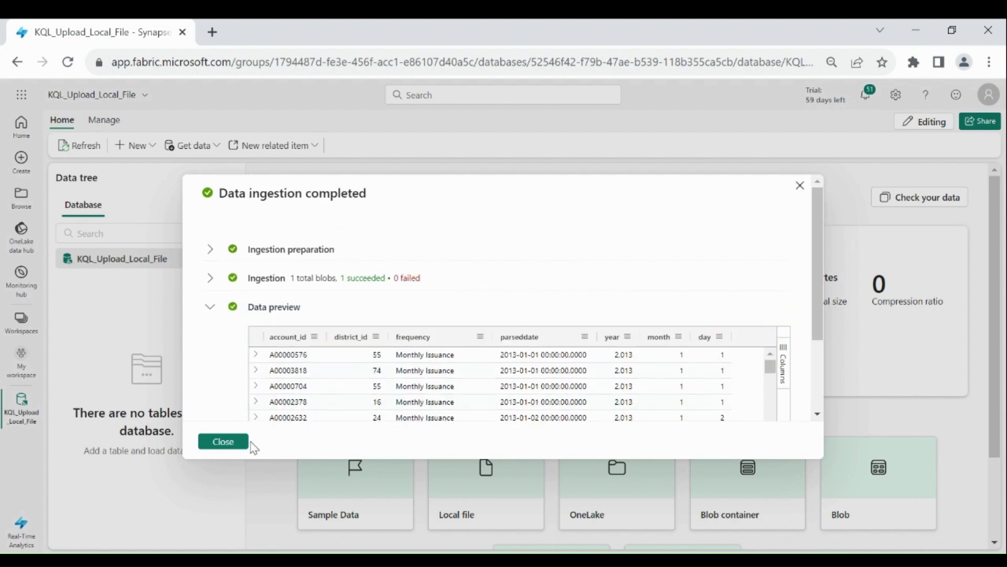
left_click(224, 442)
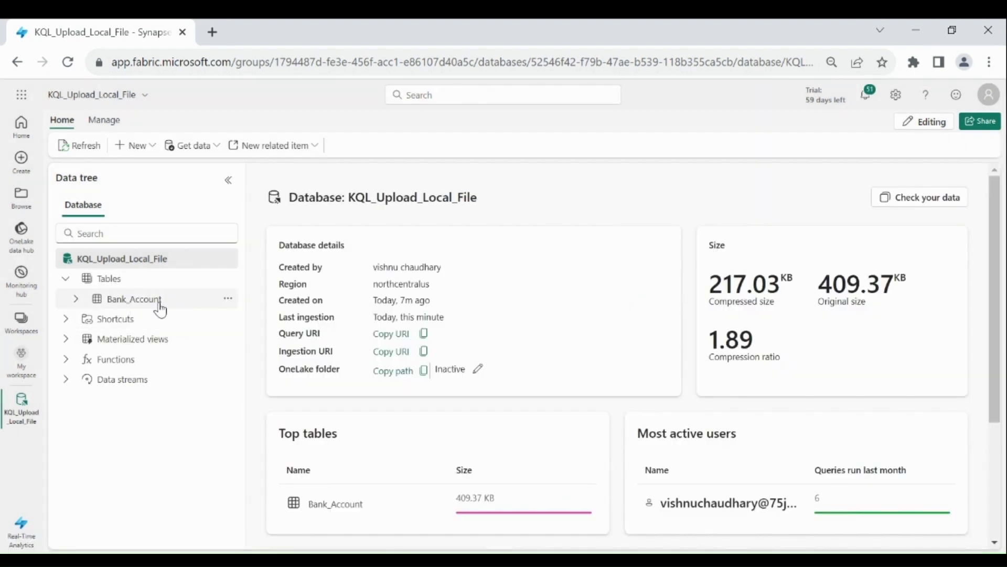
Step: Show the Bank_Account table page, scrolled down to its 4,500 rows and seven-column schema
left_click(157, 304)
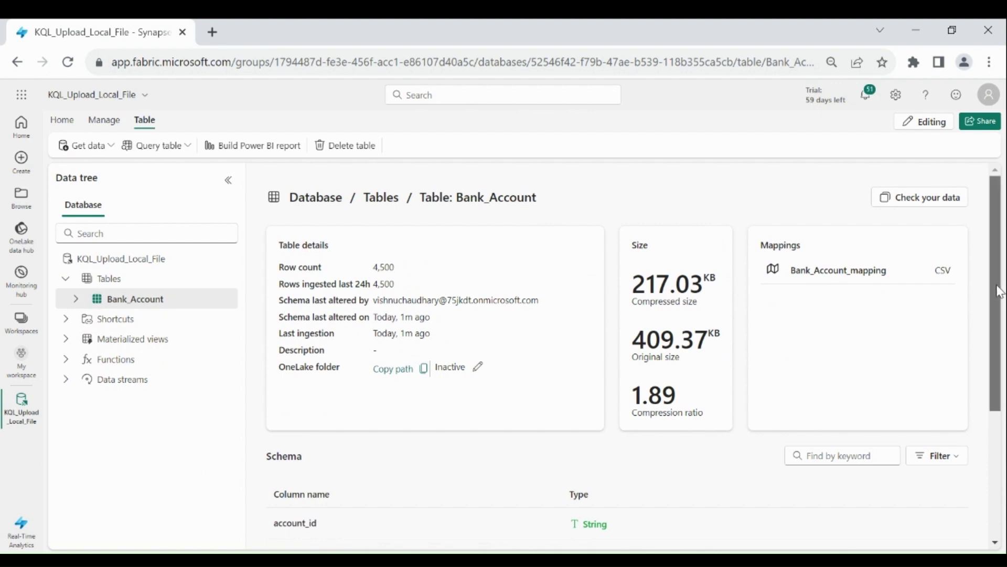
left_click_drag(995, 291, 1005, 428)
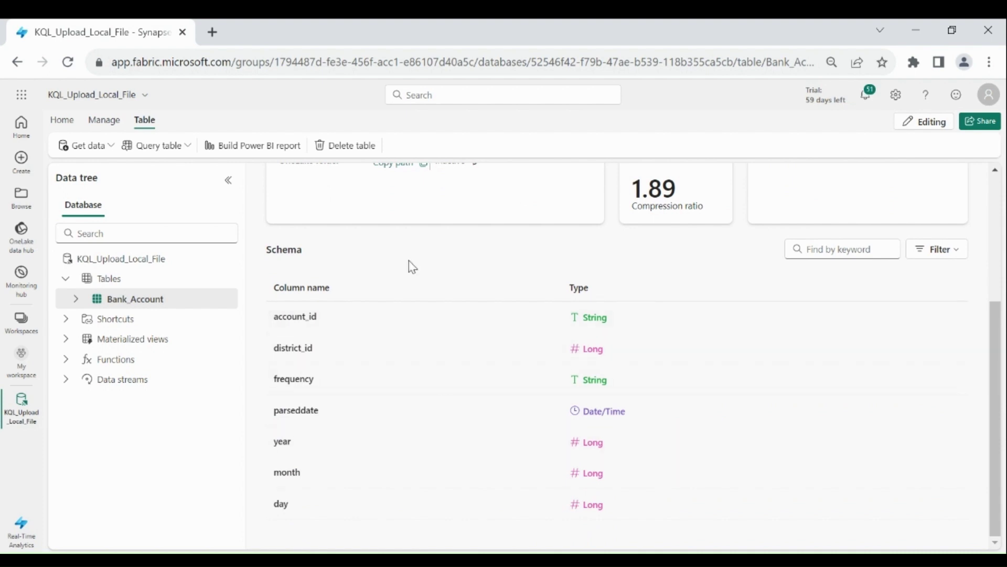
Step: Bring up the KQL query showing 100 sample Bank_Account records
left_click(227, 300)
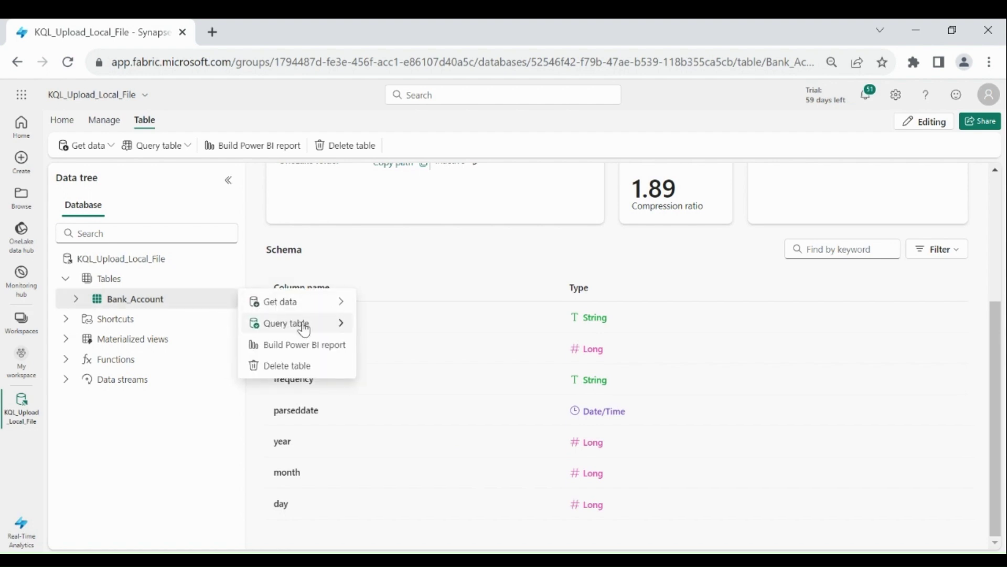
mouse_move(304, 329)
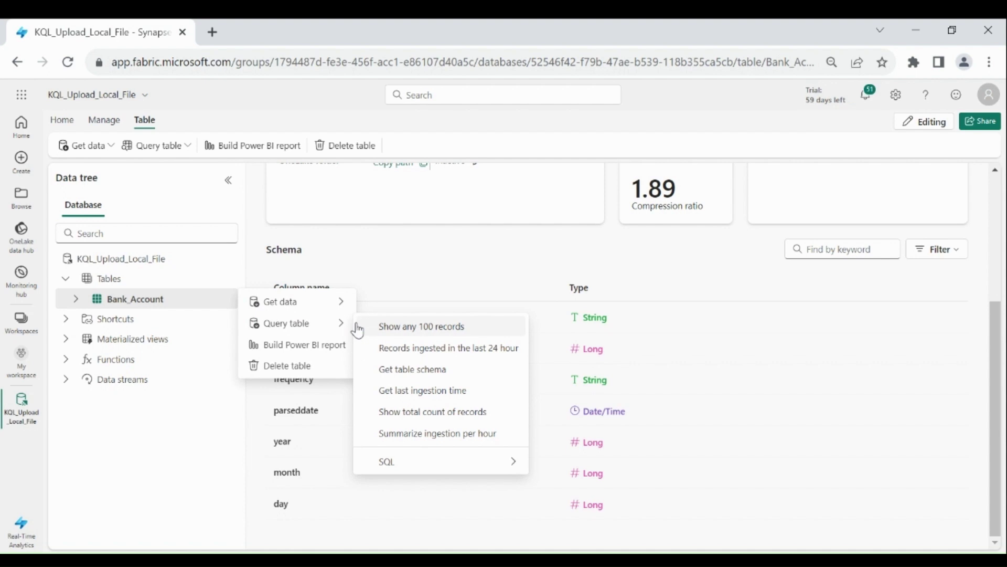
left_click(396, 328)
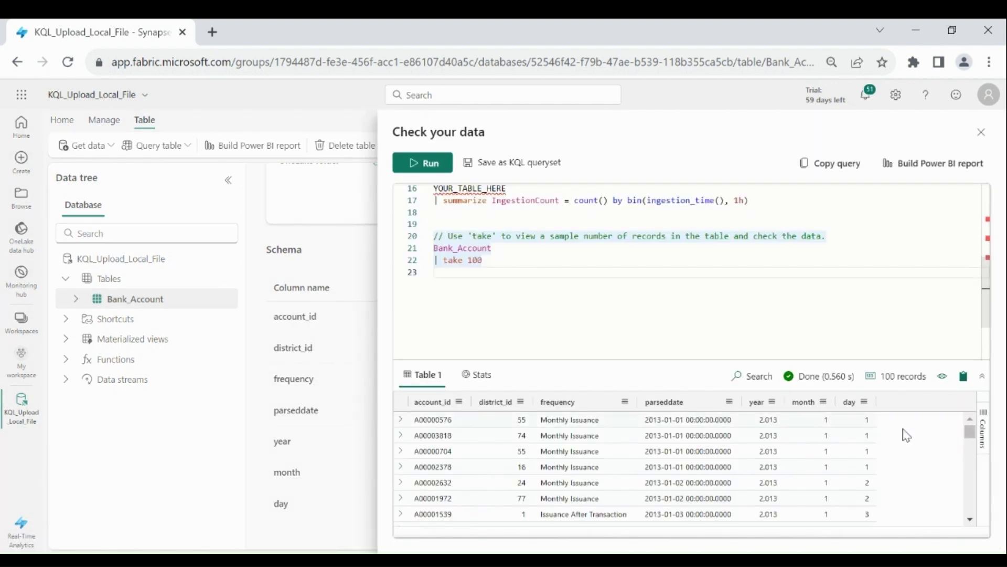
left_click_drag(971, 431, 970, 489)
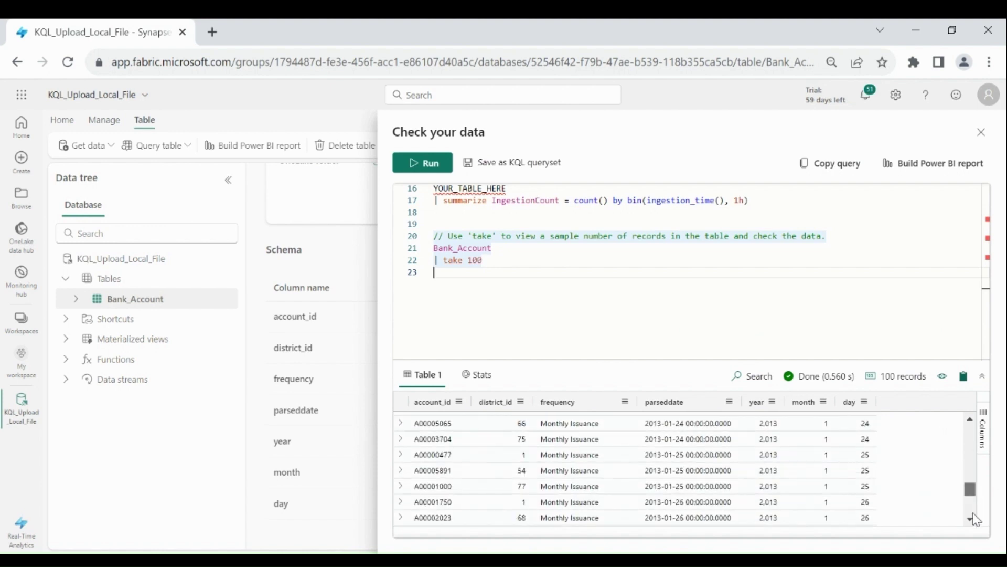
scroll(735, 472, "up", 15)
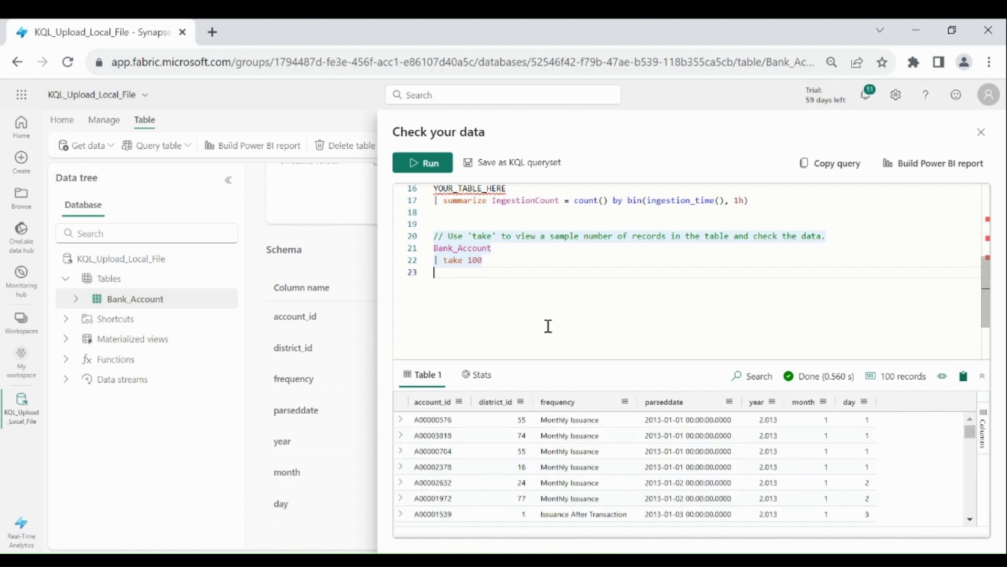
Step: Replace 'take 100' with 'count' and run the query, returning 4,500
left_click_drag(482, 260, 444, 262)
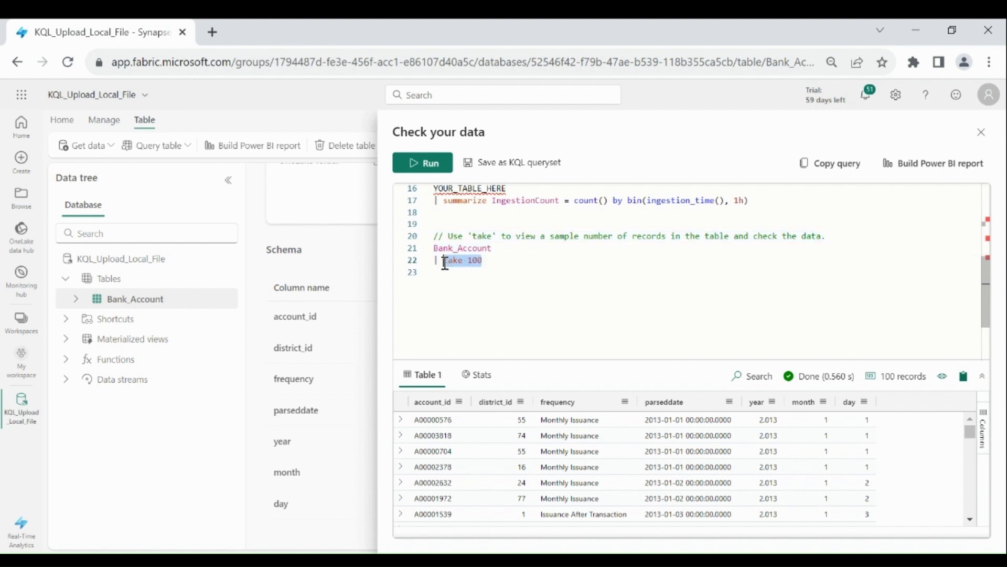
key("BackSpace")
type("coun")
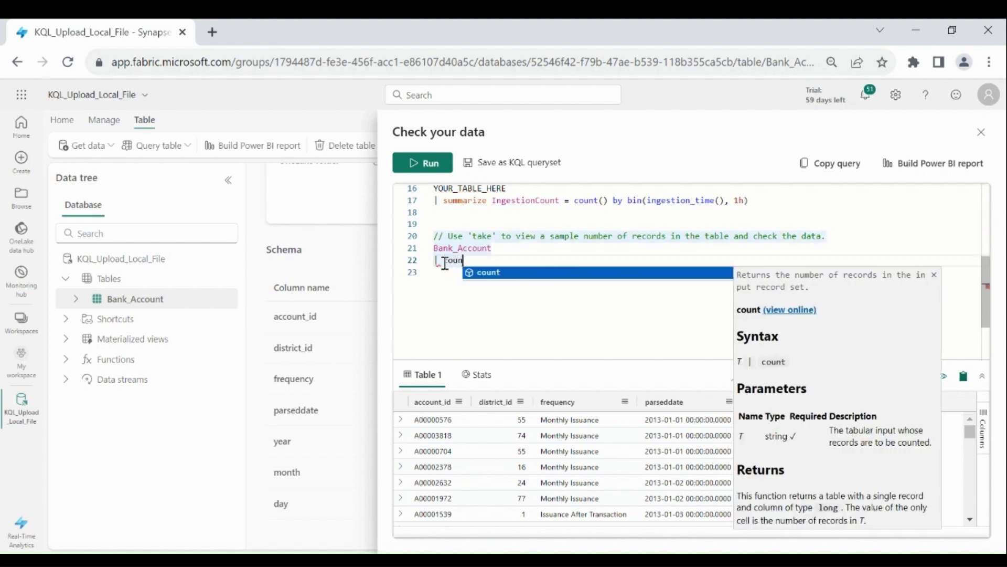
type("t")
left_click(443, 273)
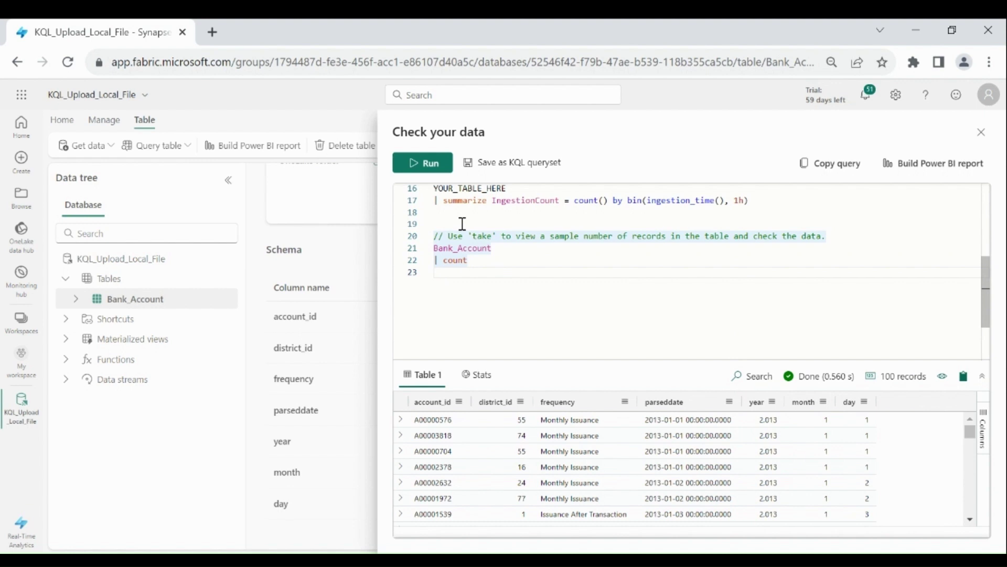
left_click_drag(485, 262, 414, 225)
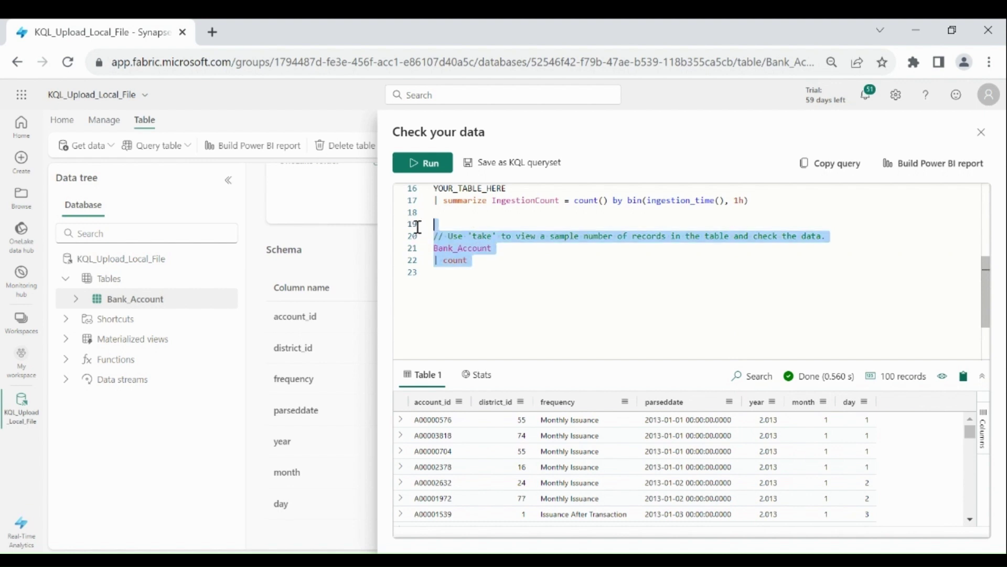
left_click(429, 168)
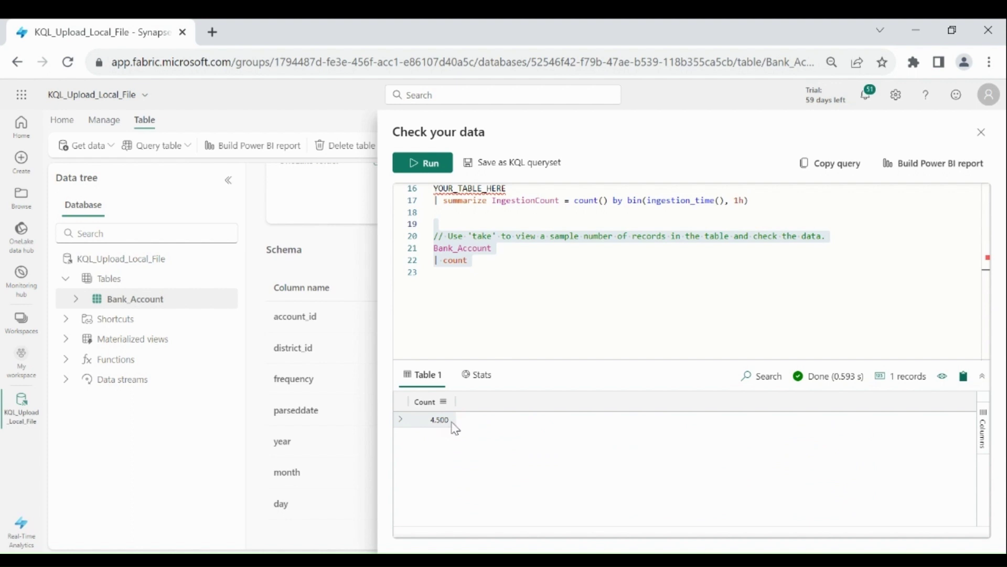
Step: Close the query panel and query Bank_Account records ingested in the last 24 hours
left_click(982, 131)
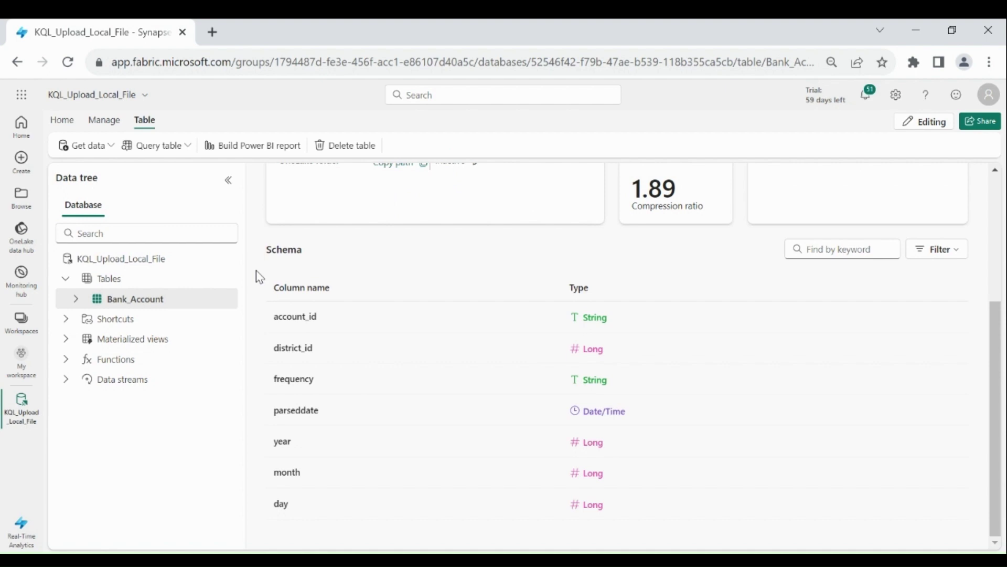
left_click(229, 300)
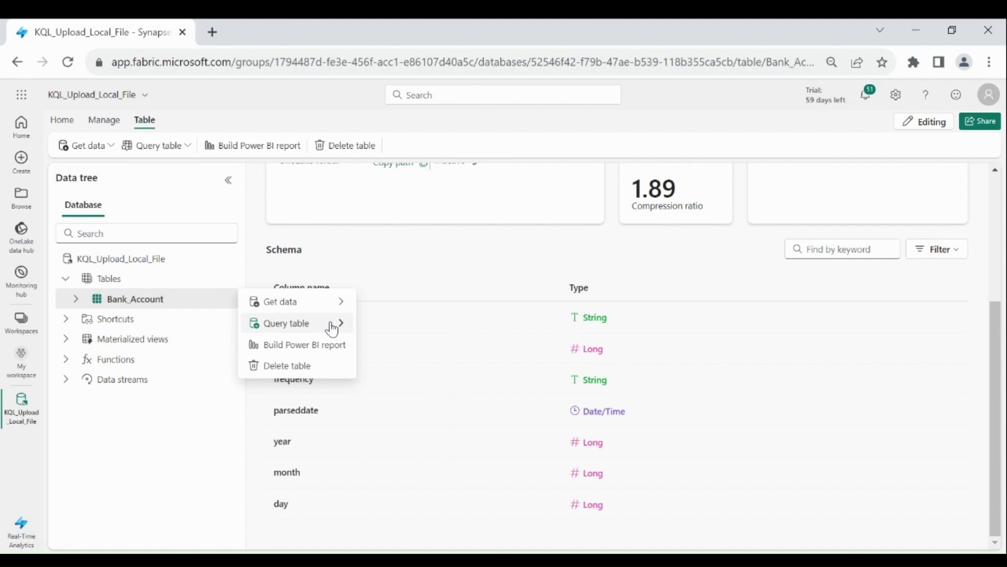
mouse_move(332, 329)
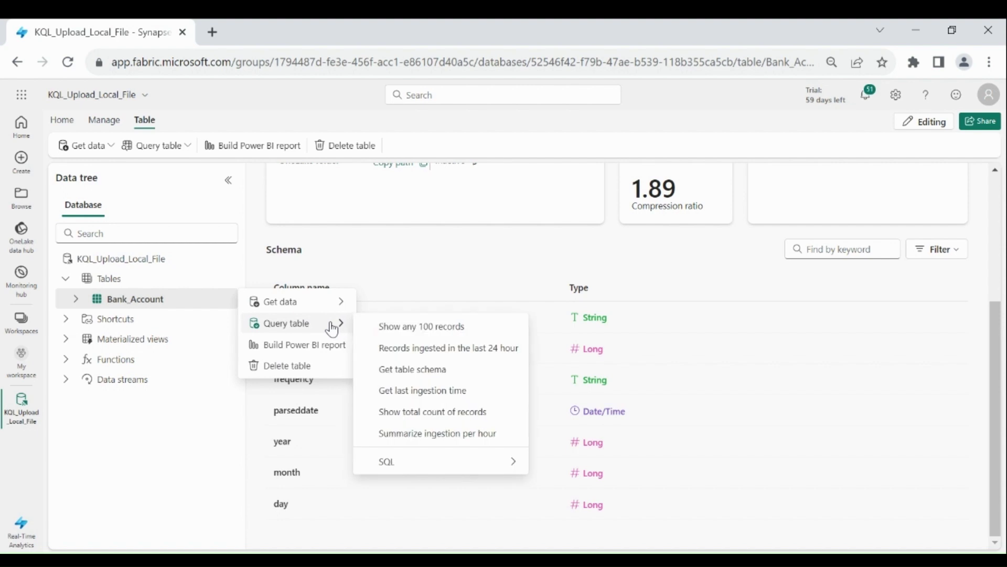
left_click(452, 349)
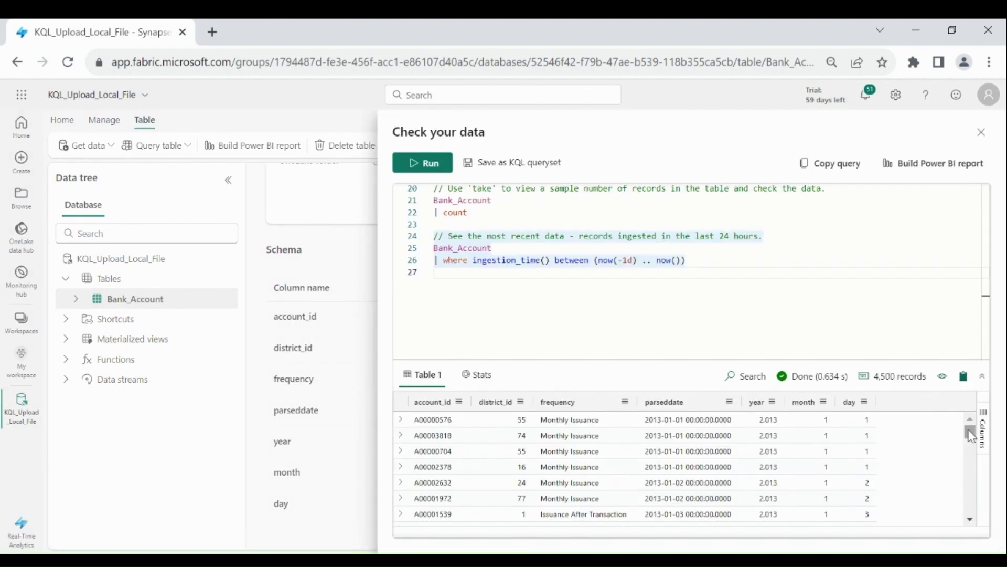
left_click_drag(971, 435, 971, 469)
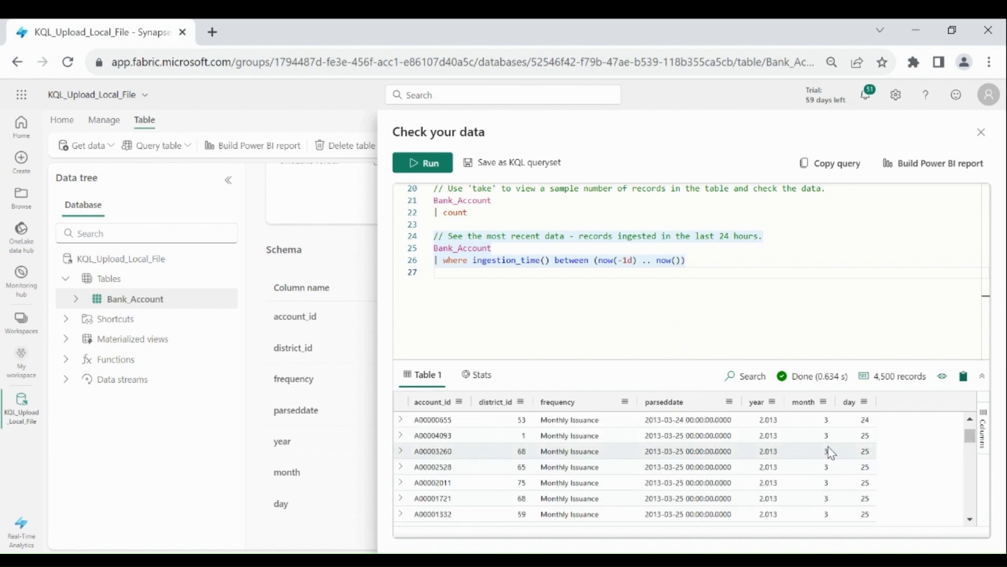
Step: Inspect the generated query's Bank_Account name, ingestion_time() filter and now() function signature
left_click(496, 248)
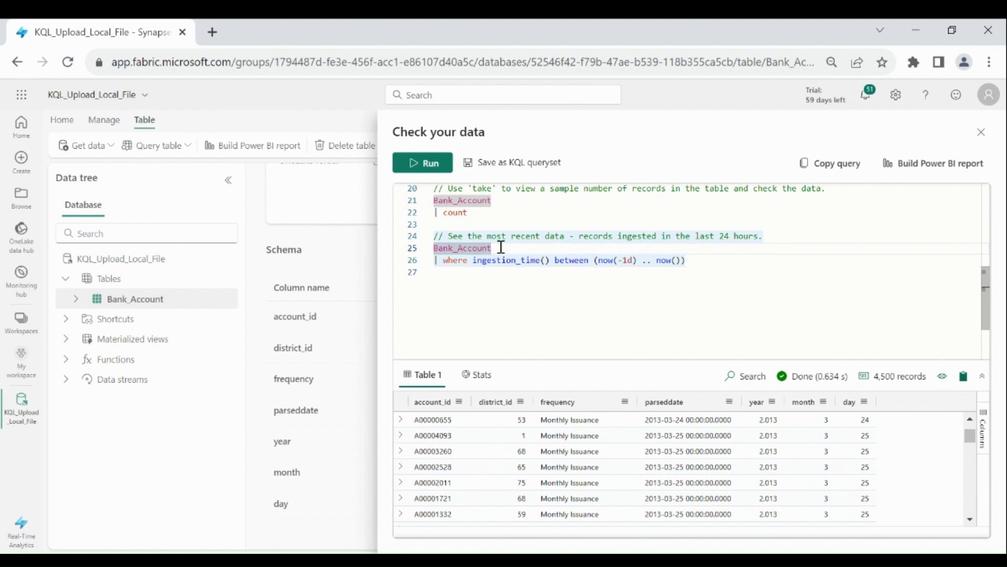
left_click_drag(501, 246, 436, 251)
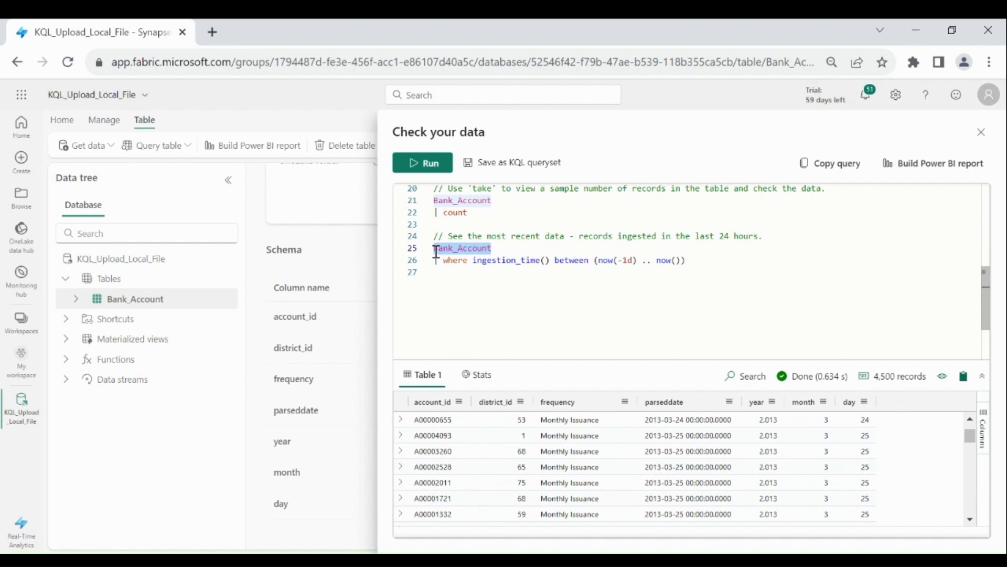
left_click(430, 261)
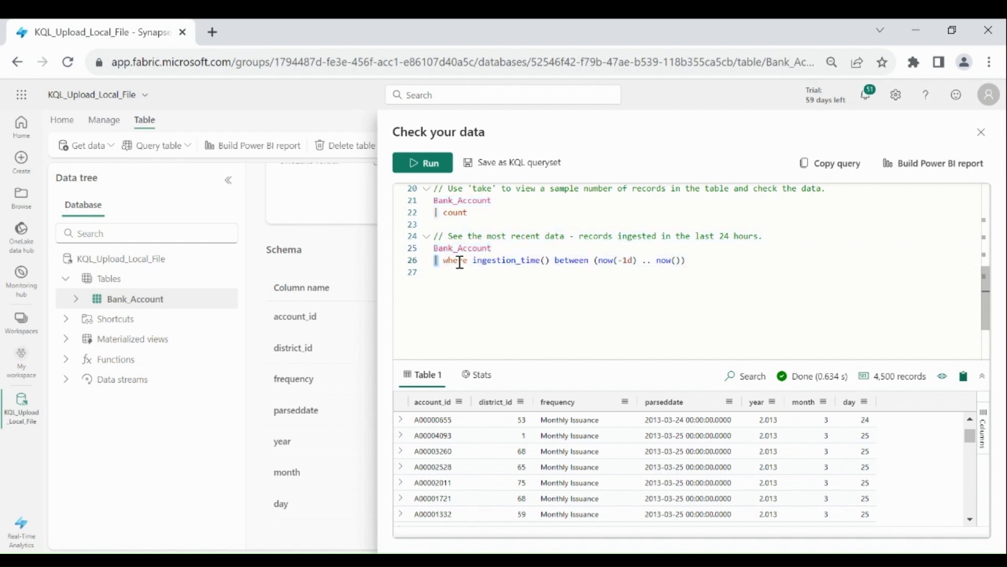
left_click_drag(444, 260, 696, 259)
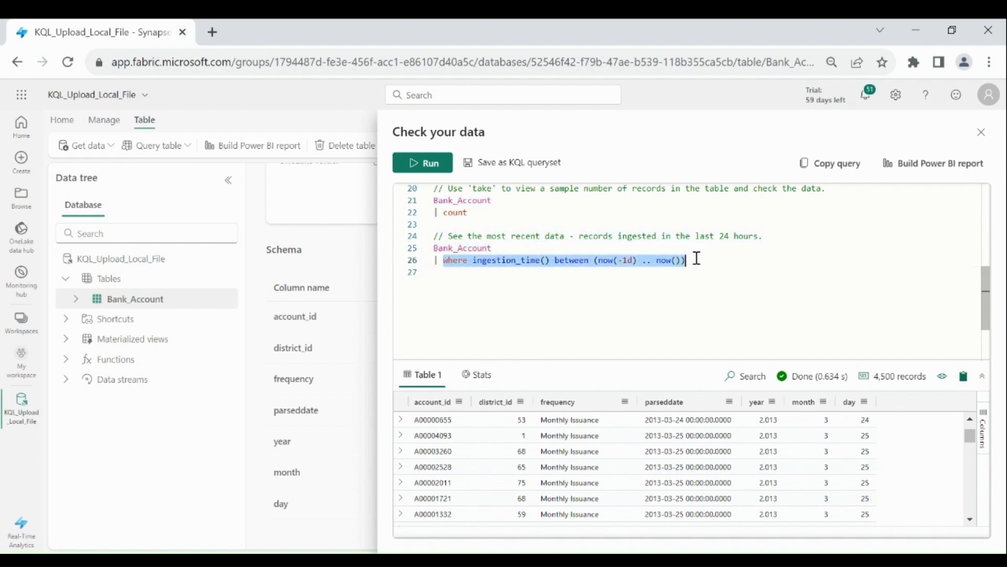
left_click(519, 252)
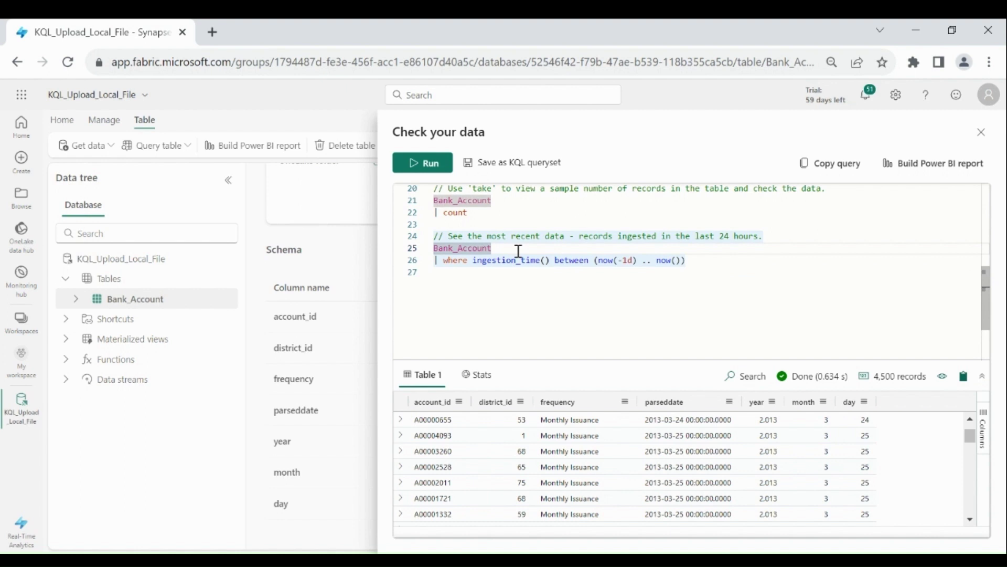
left_click(452, 260)
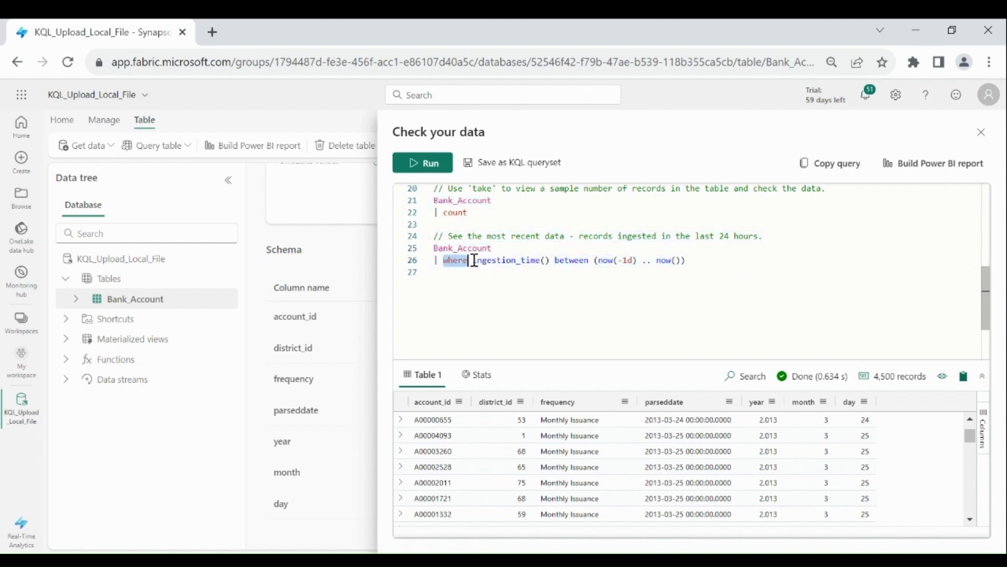
left_click_drag(474, 260, 549, 261)
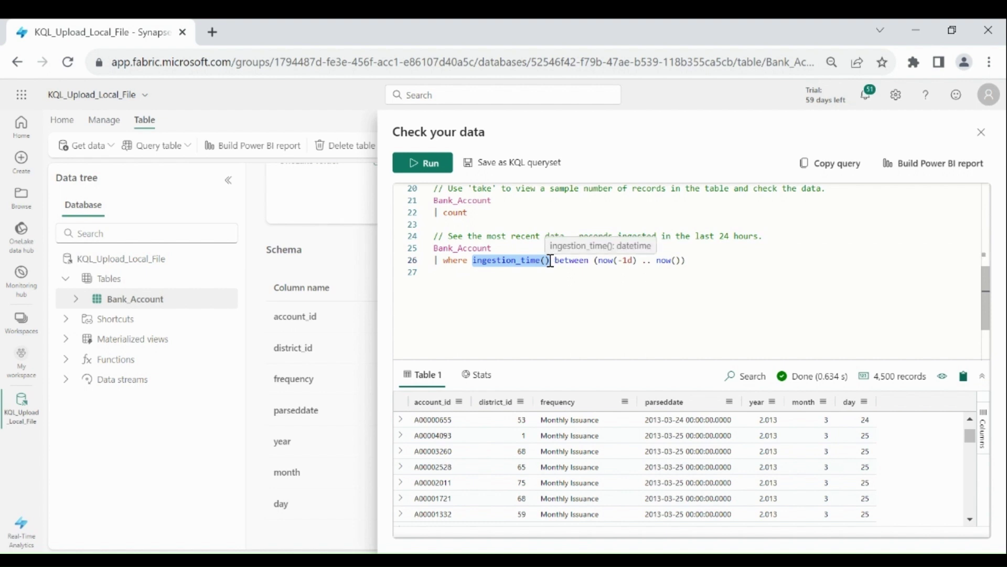
left_click(610, 260)
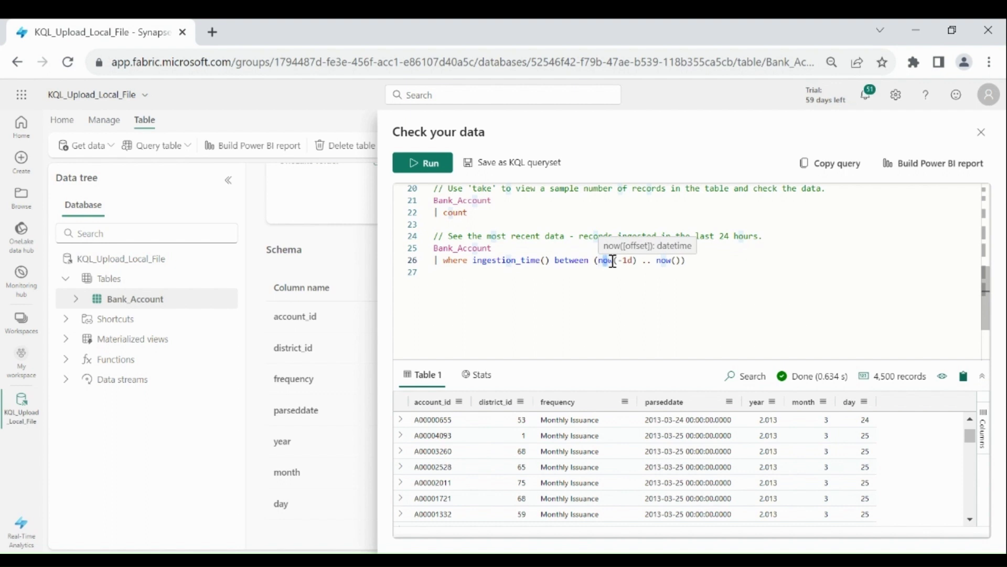
left_click(718, 323)
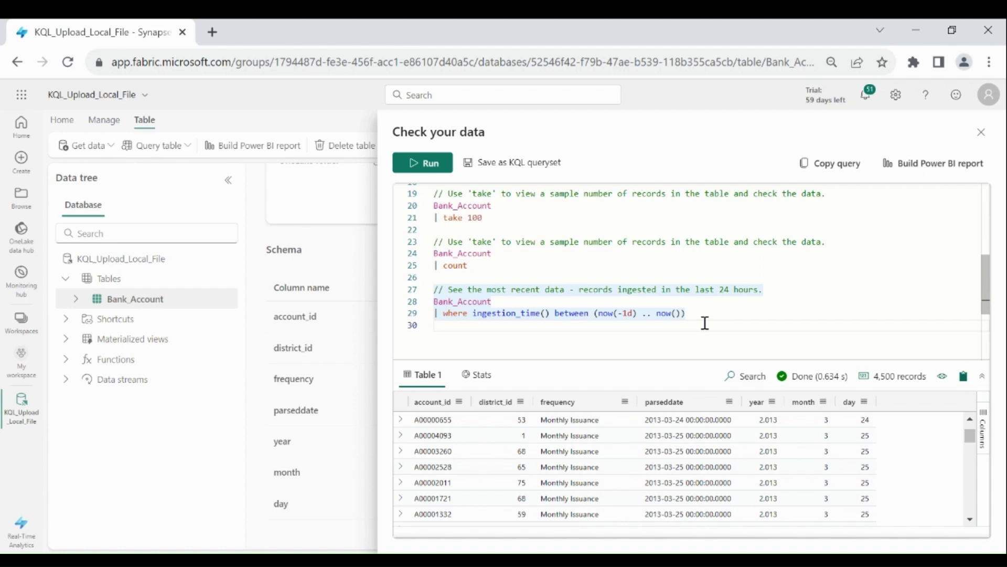
Step: Review the take 100, count and 24-hour ingestion queries by selecting each in turn
left_click_drag(498, 217, 435, 206)
left_click_drag(458, 252, 434, 254)
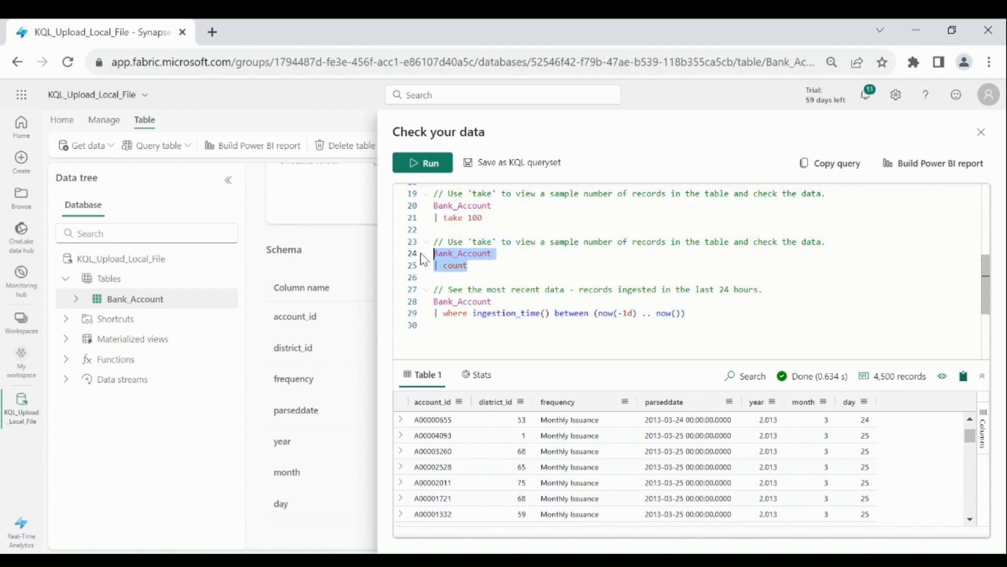
left_click(725, 328)
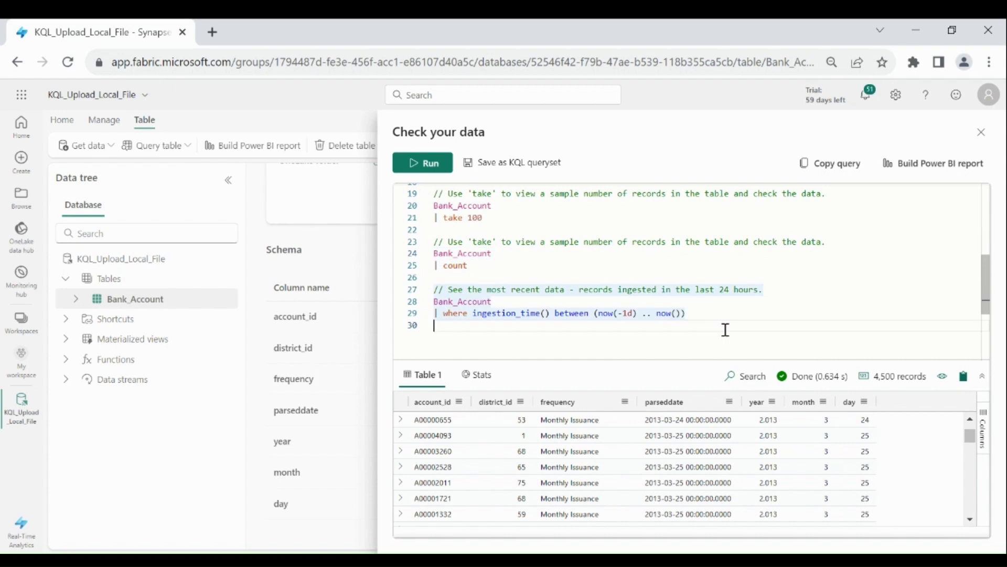
left_click_drag(725, 329, 427, 292)
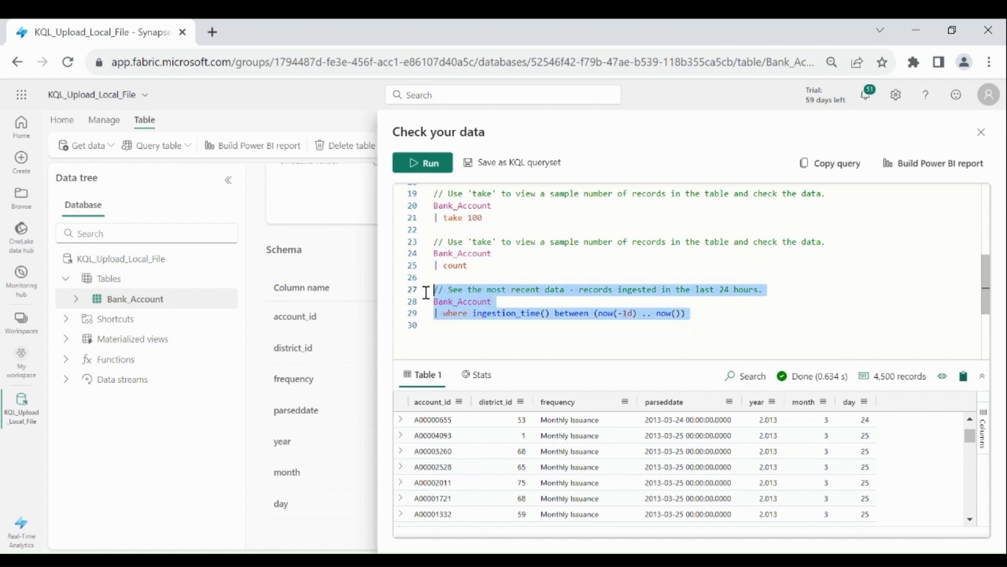
left_click(796, 341)
Step: Close the panel and run the SQL 'Show any 100 records' query on Bank_Account
left_click(986, 133)
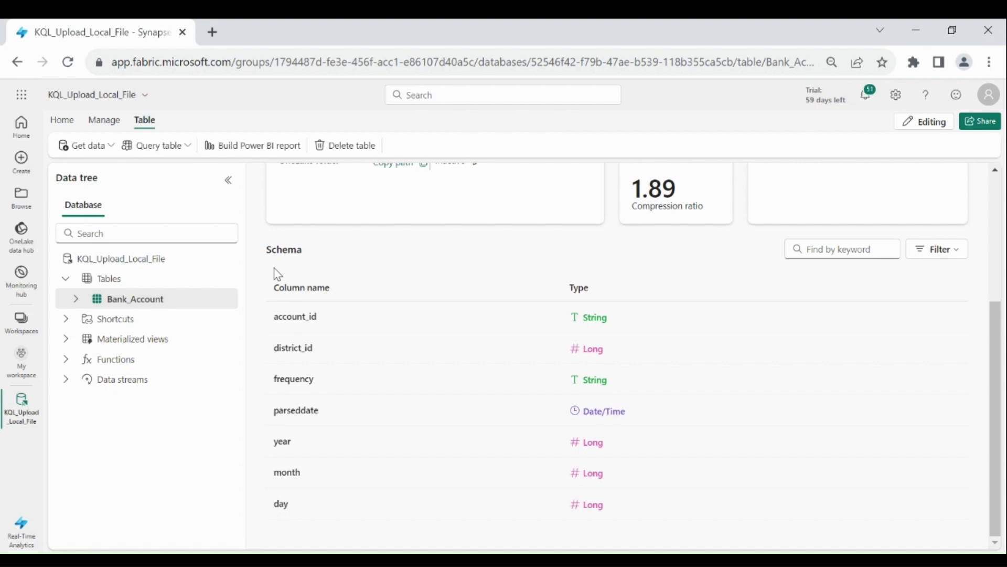
left_click(228, 300)
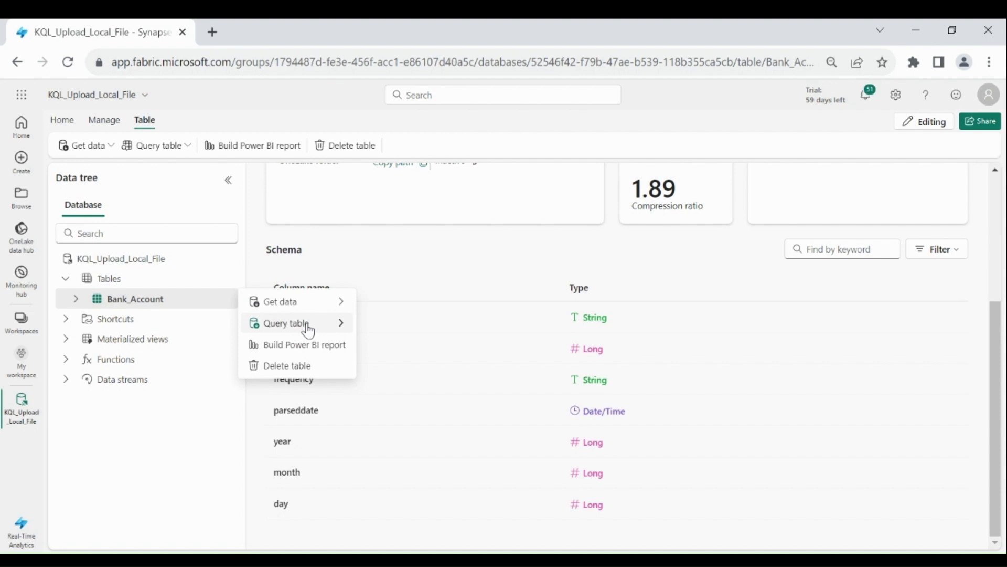
mouse_move(309, 331)
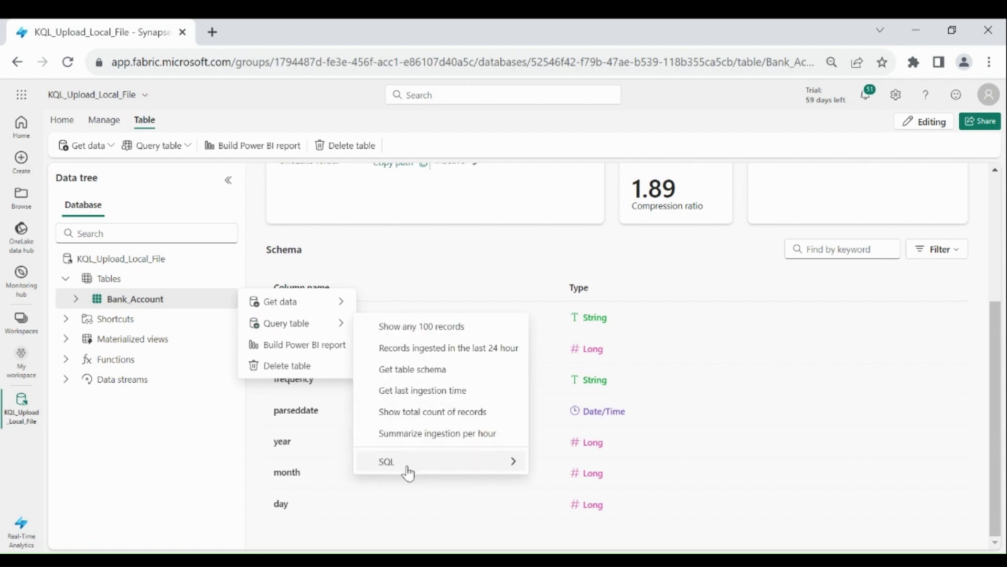
mouse_move(409, 472)
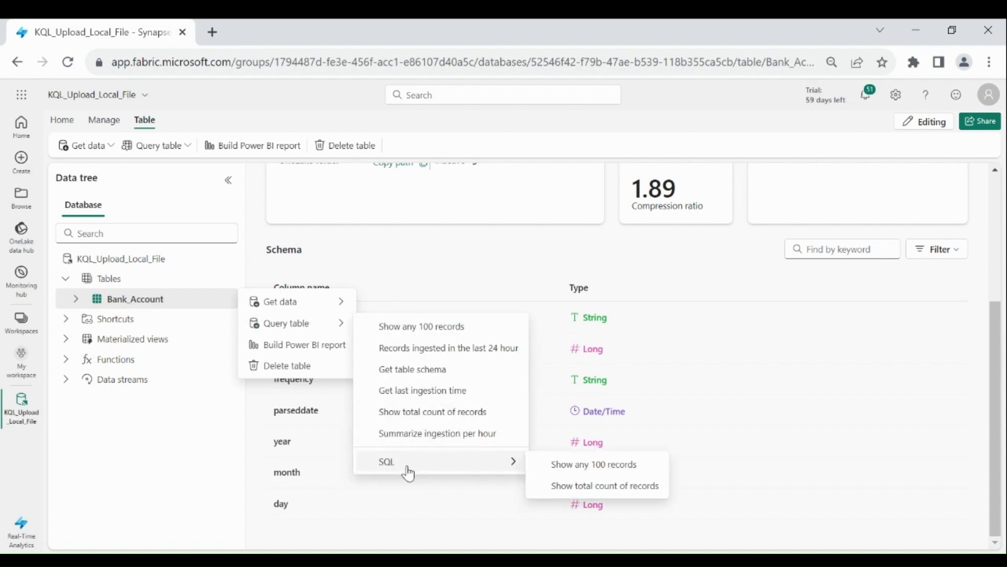
left_click(577, 474)
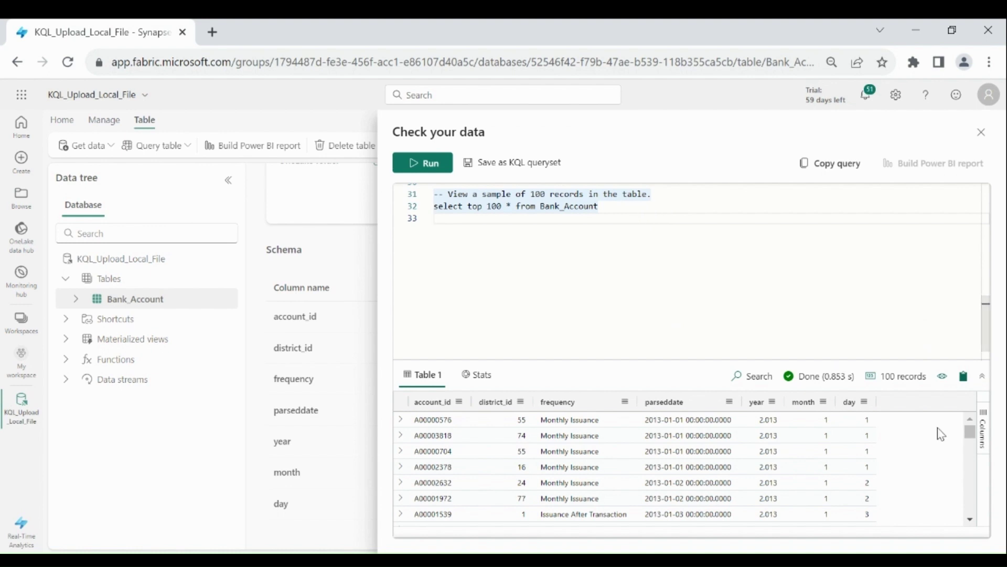
Step: Add and run select count(*) from Bank_Account, returning 4,500, leaving blank lines below
left_click_drag(970, 432, 971, 478)
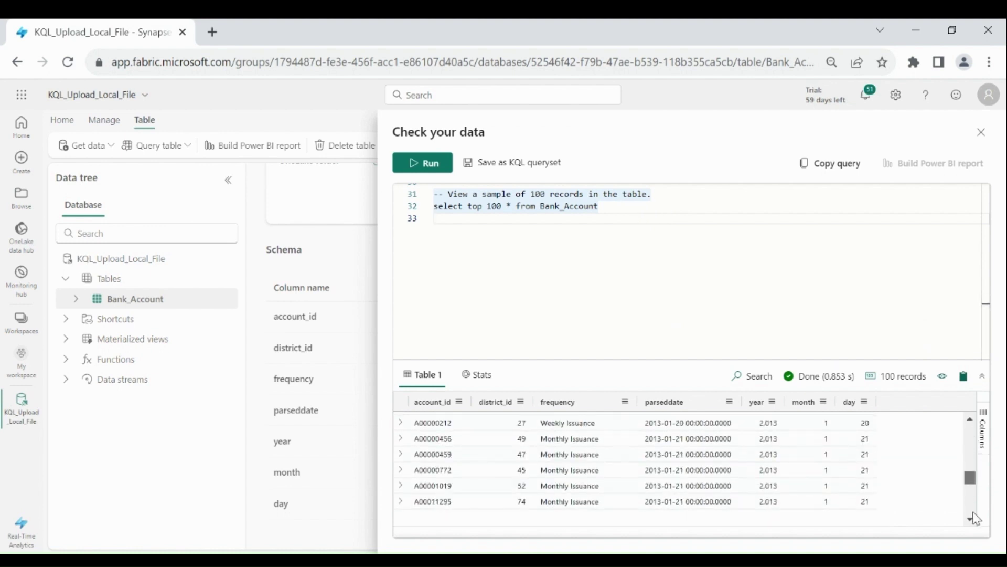
scroll(945, 472, "up", 5)
left_click(558, 281)
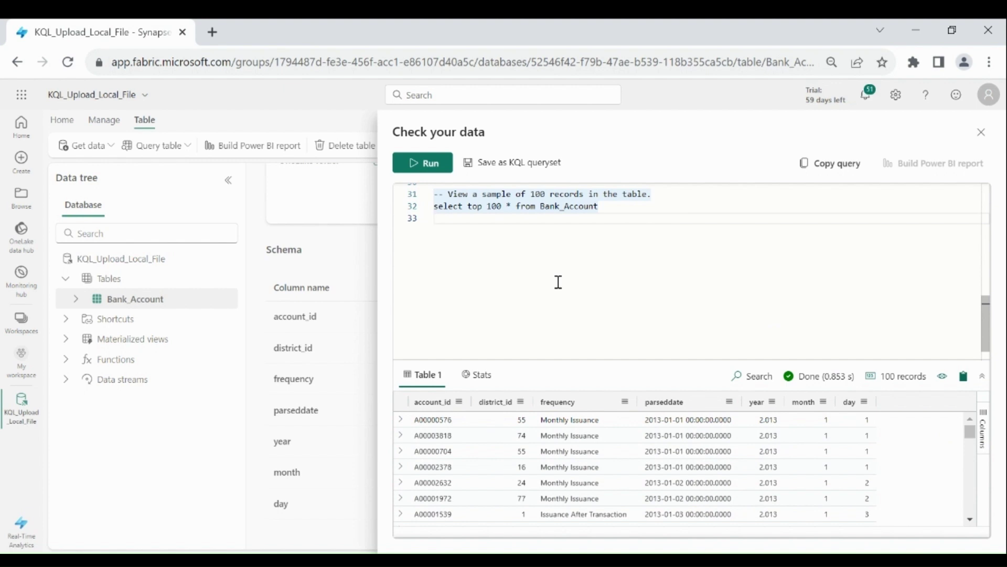
key("Return")
key("Return")
key("Return")
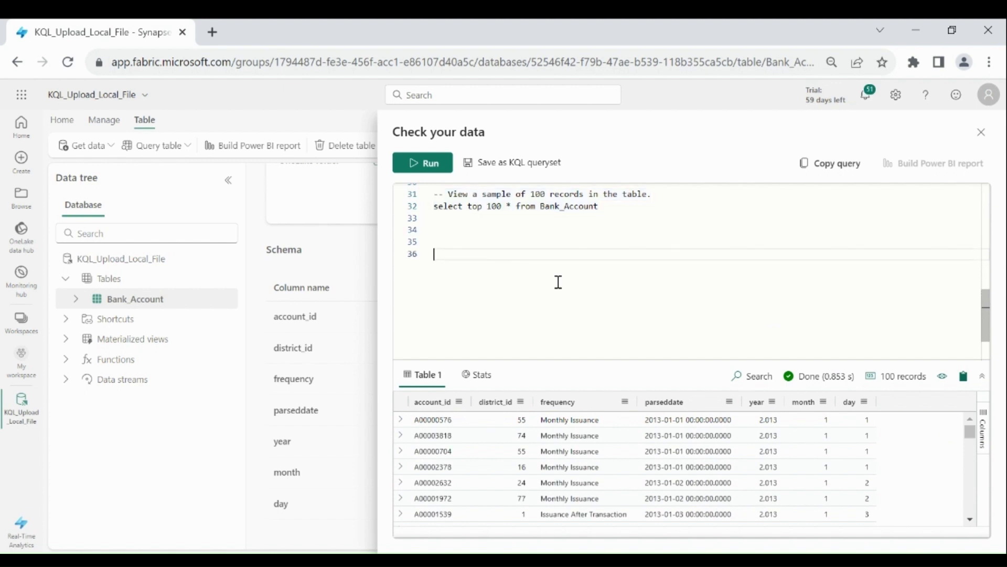
type("select count(*)")
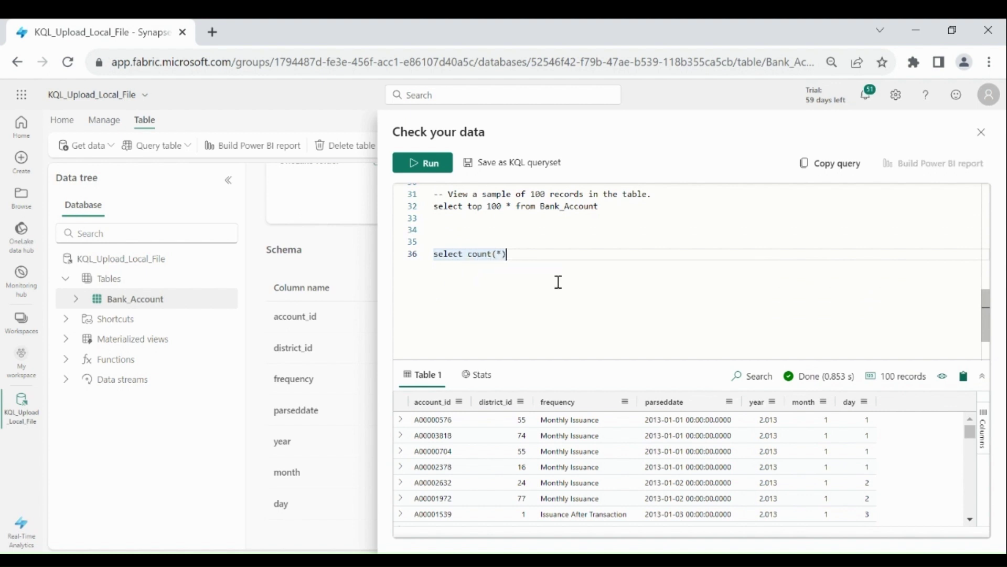
type(" from Bank_Account")
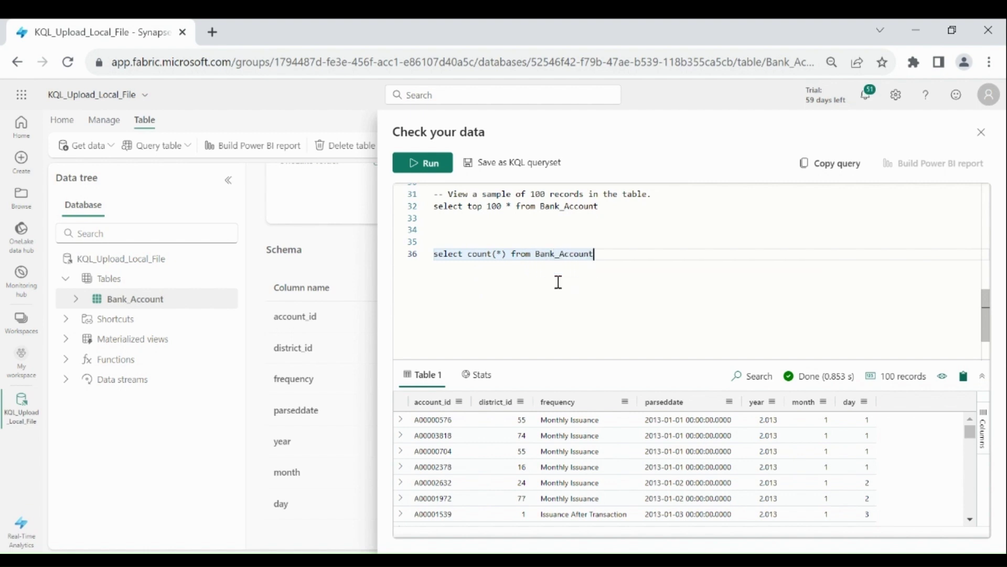
left_click_drag(618, 264, 435, 254)
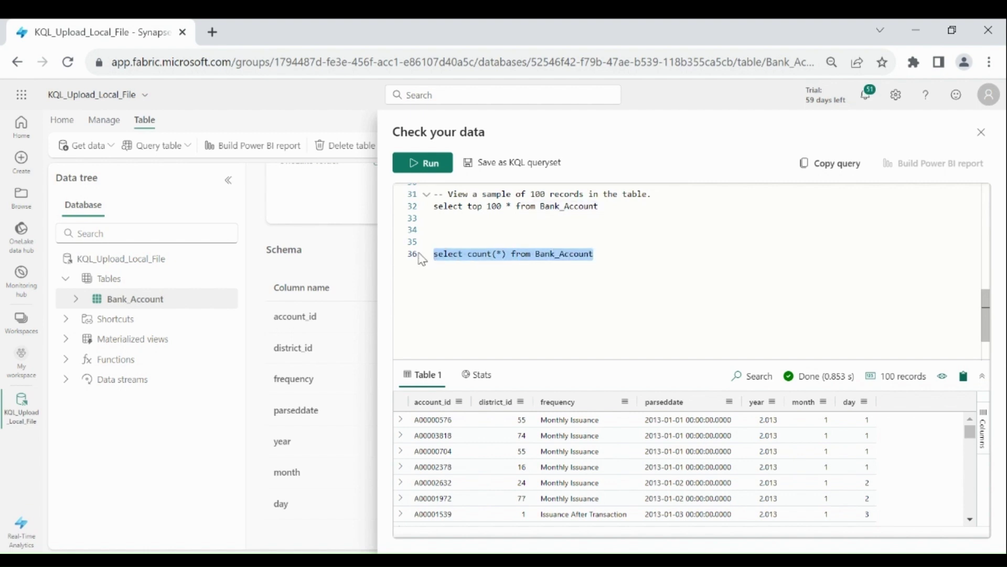
left_click(424, 164)
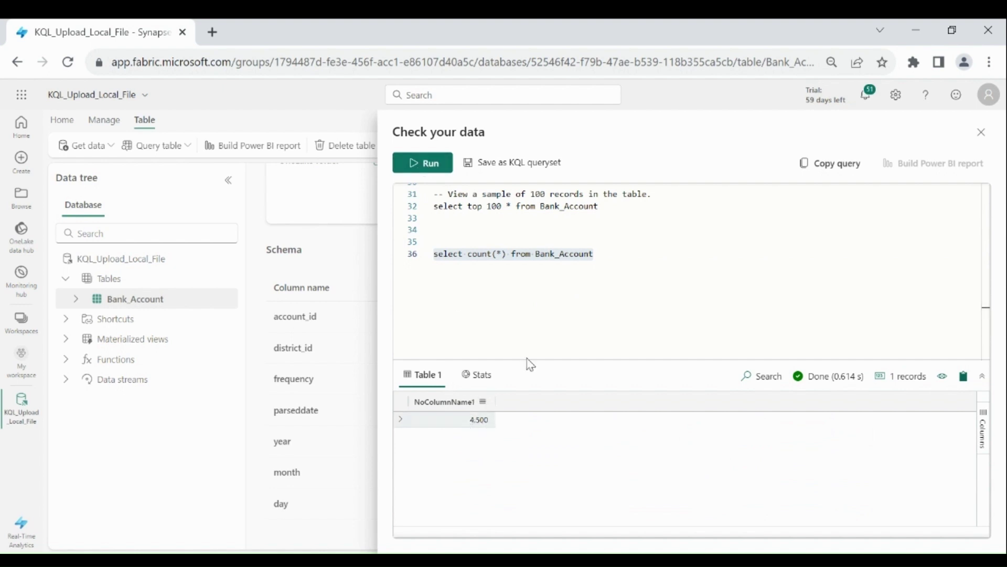
key("shift+Return")
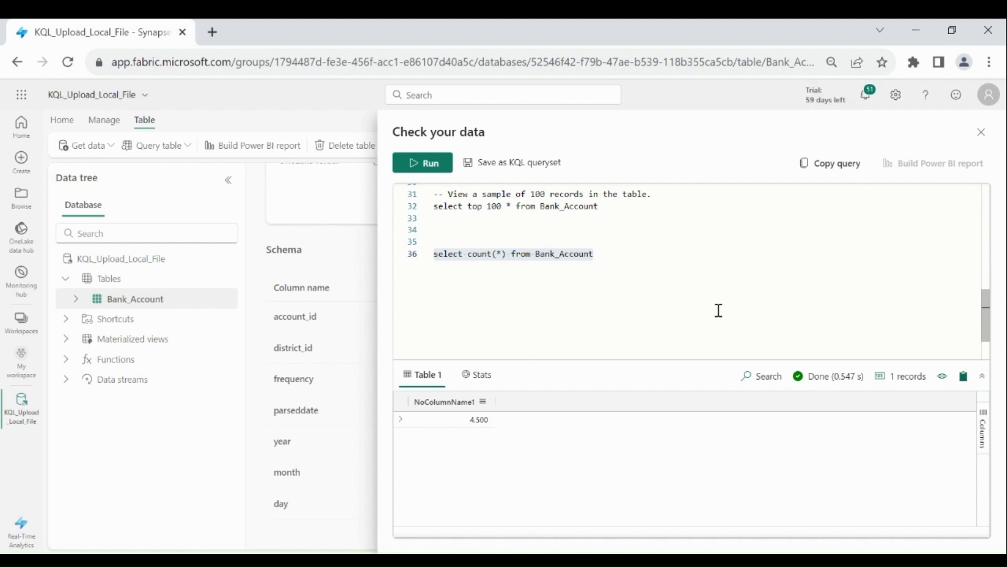
left_click(631, 254)
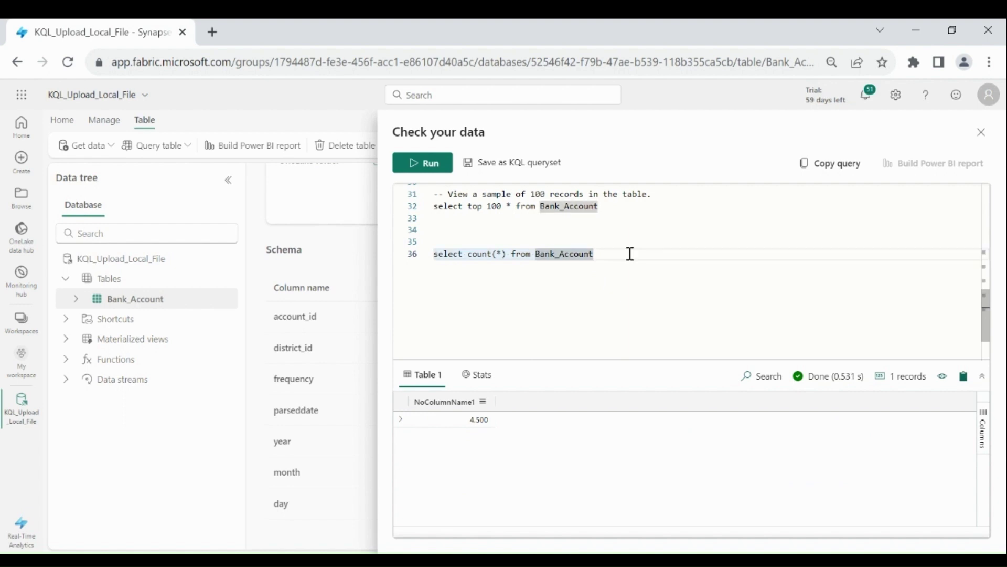
key("shift+Return")
key("Return")
key("Return")
key("Return")
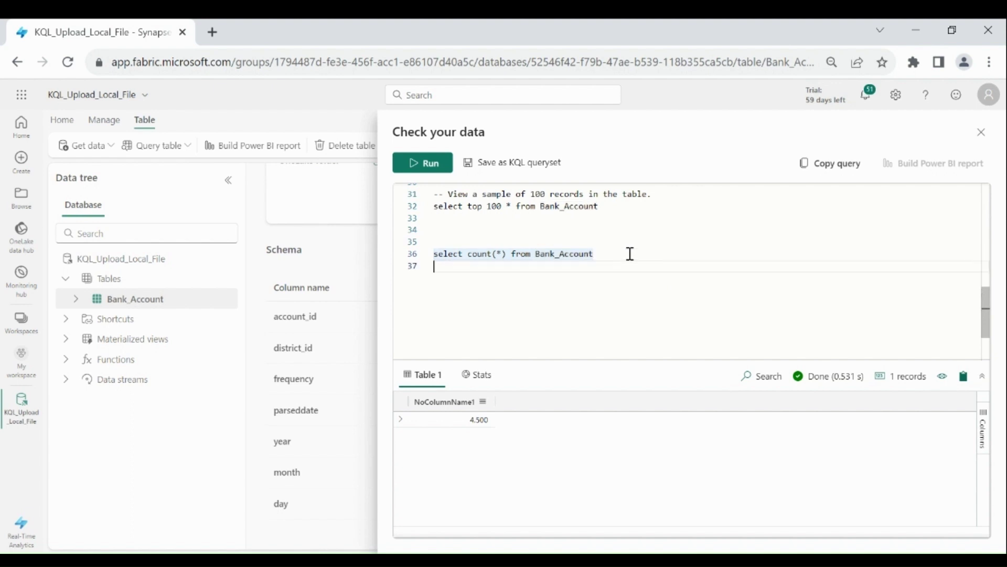
Step: Run select month, count(*) from Bank_Account group by month, getting 12 monthly counts
type("select month")
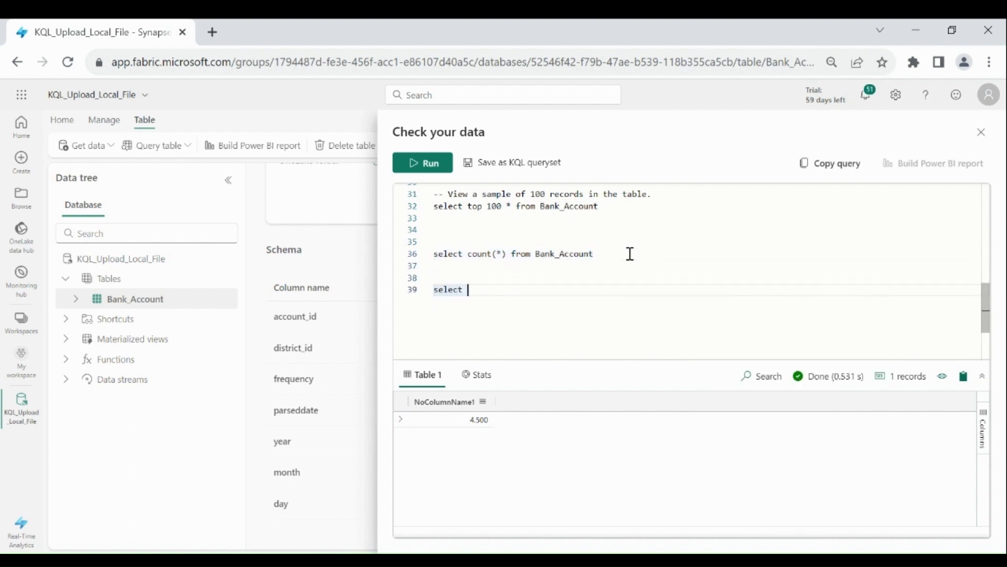
type(", count")
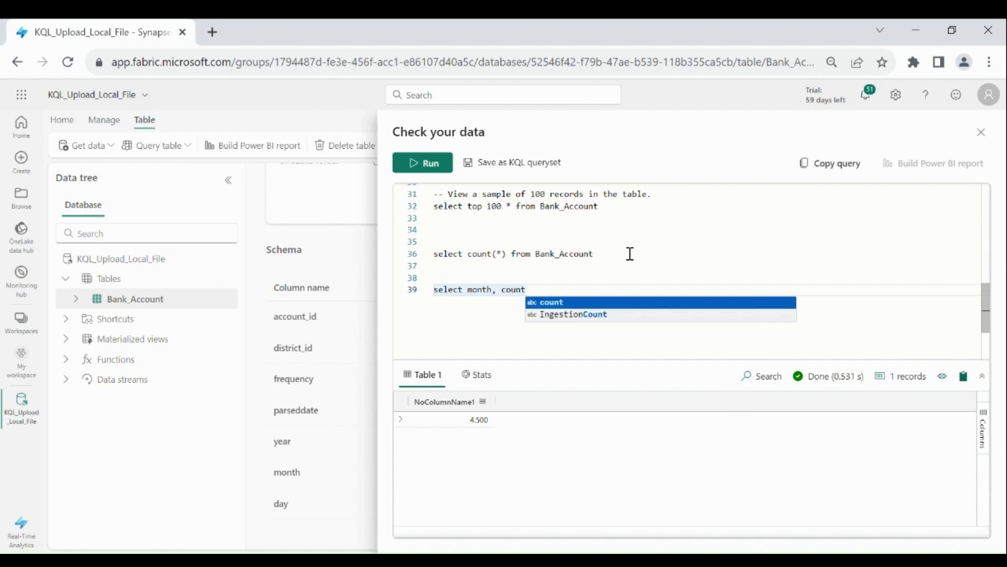
type("(*) from")
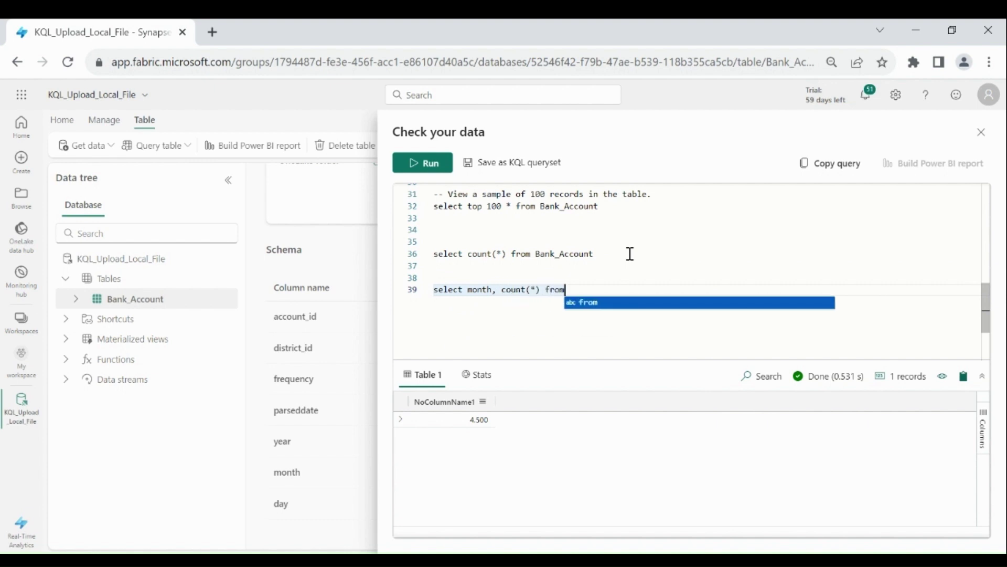
type(" Bank")
key("Tab")
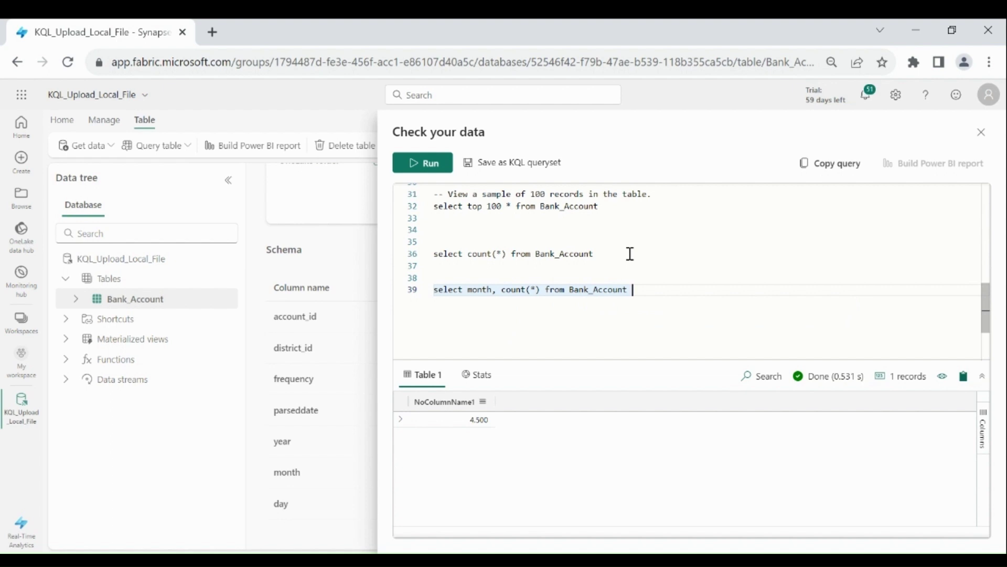
type("group by month")
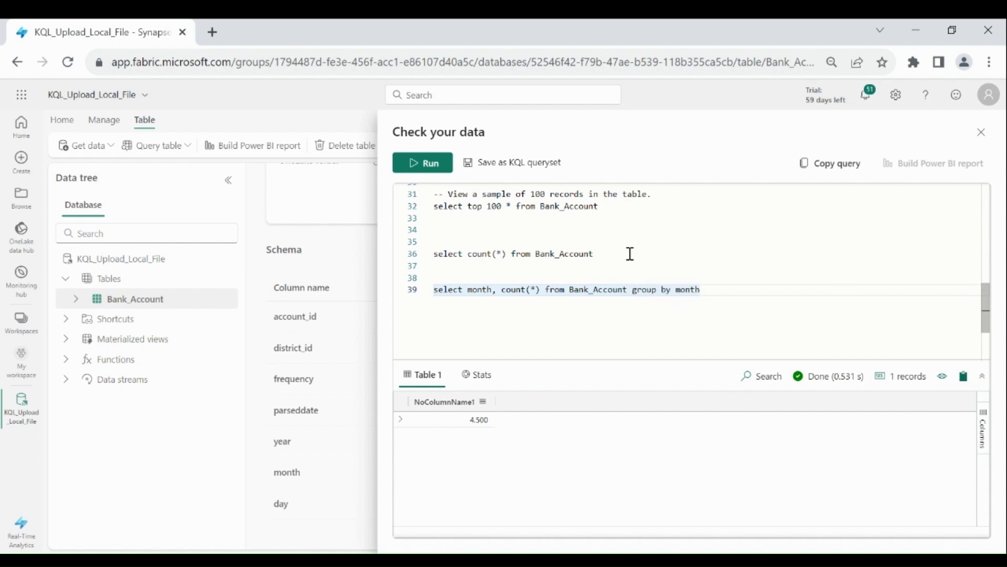
left_click_drag(724, 288, 428, 290)
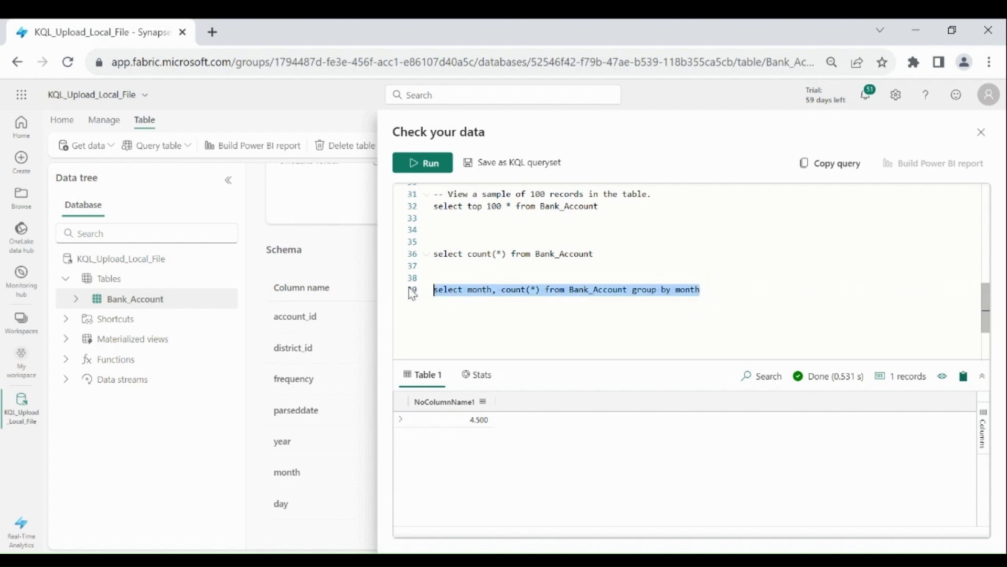
left_click(426, 163)
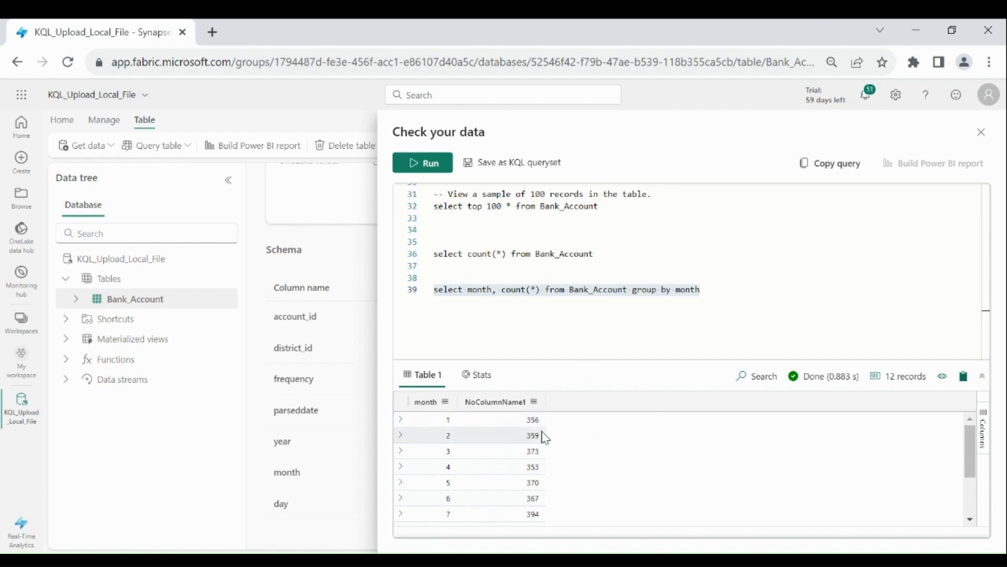
mouse_move(971, 450)
left_mouse_down()
mouse_move(972, 484)
mouse_move(973, 443)
left_mouse_up()
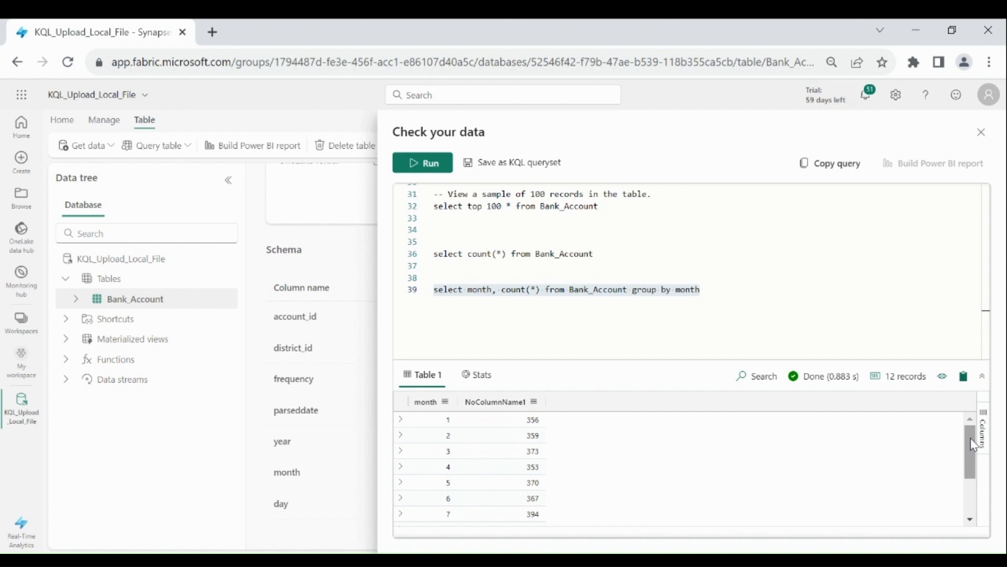
Step: Close Check your data and view the Tables overview showing Bank_Account's 4,500 rows and 217.03 KB compressed size
left_click(982, 132)
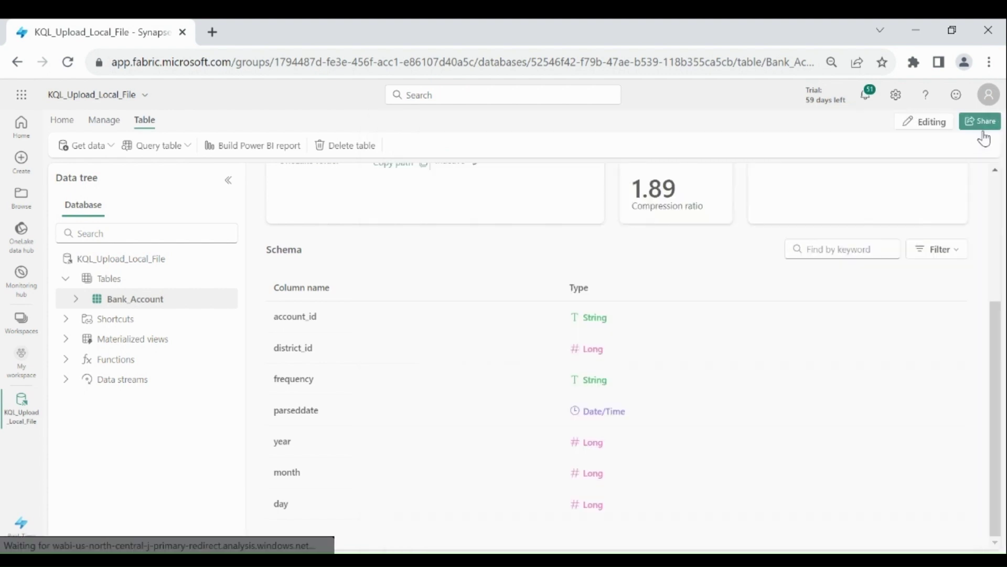
left_click(109, 279)
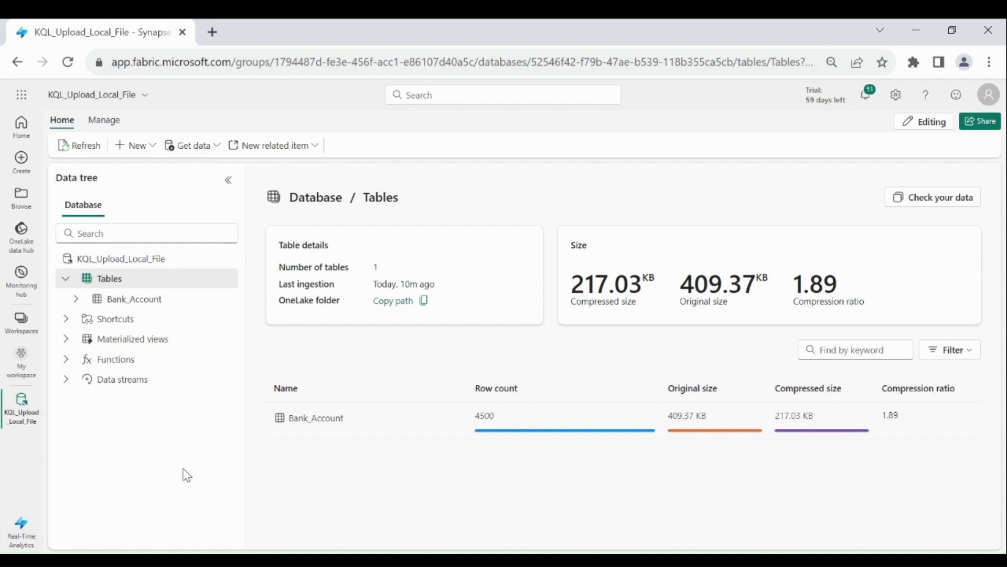